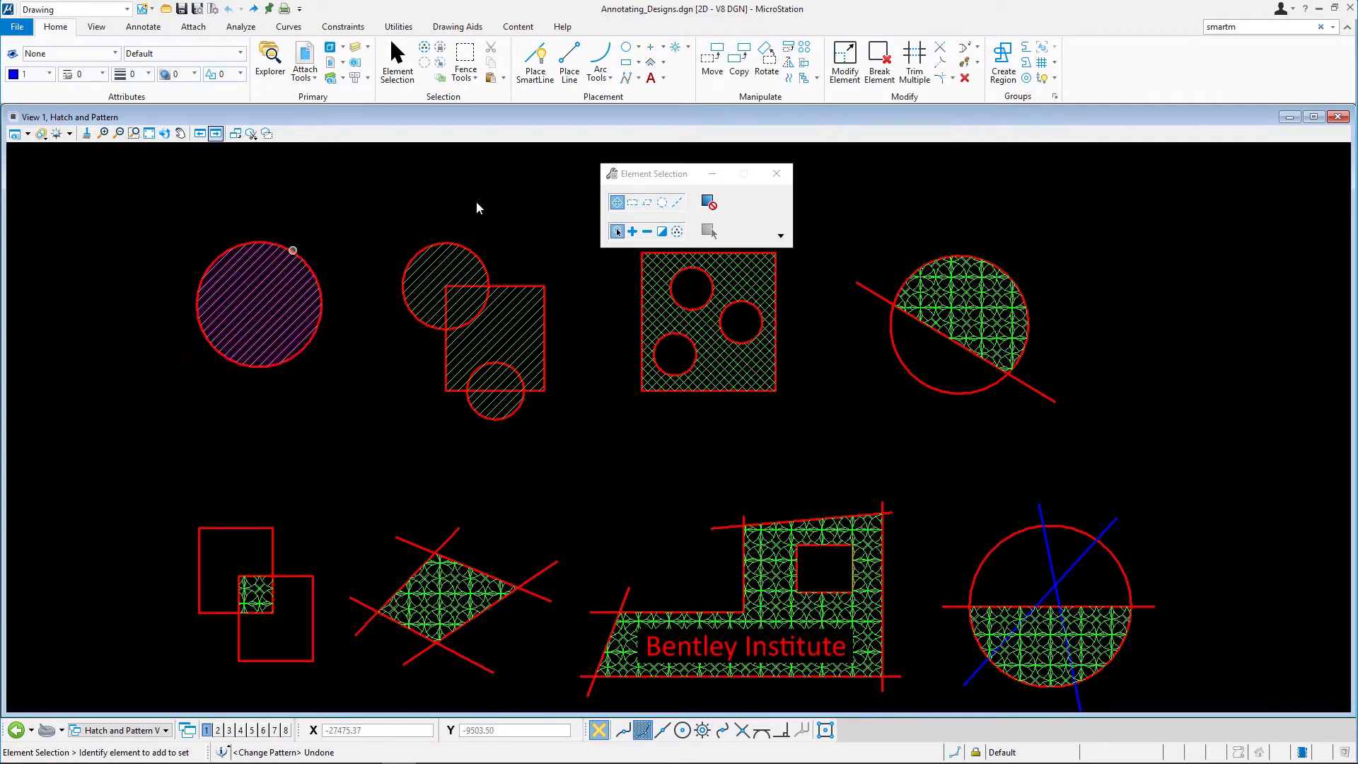
- Stretch the rhombus's upper-left, upper-right and bottom lines outward with Modify Element so its pattern refloods
{"action": "left_click", "coordinate": [837, 78]}
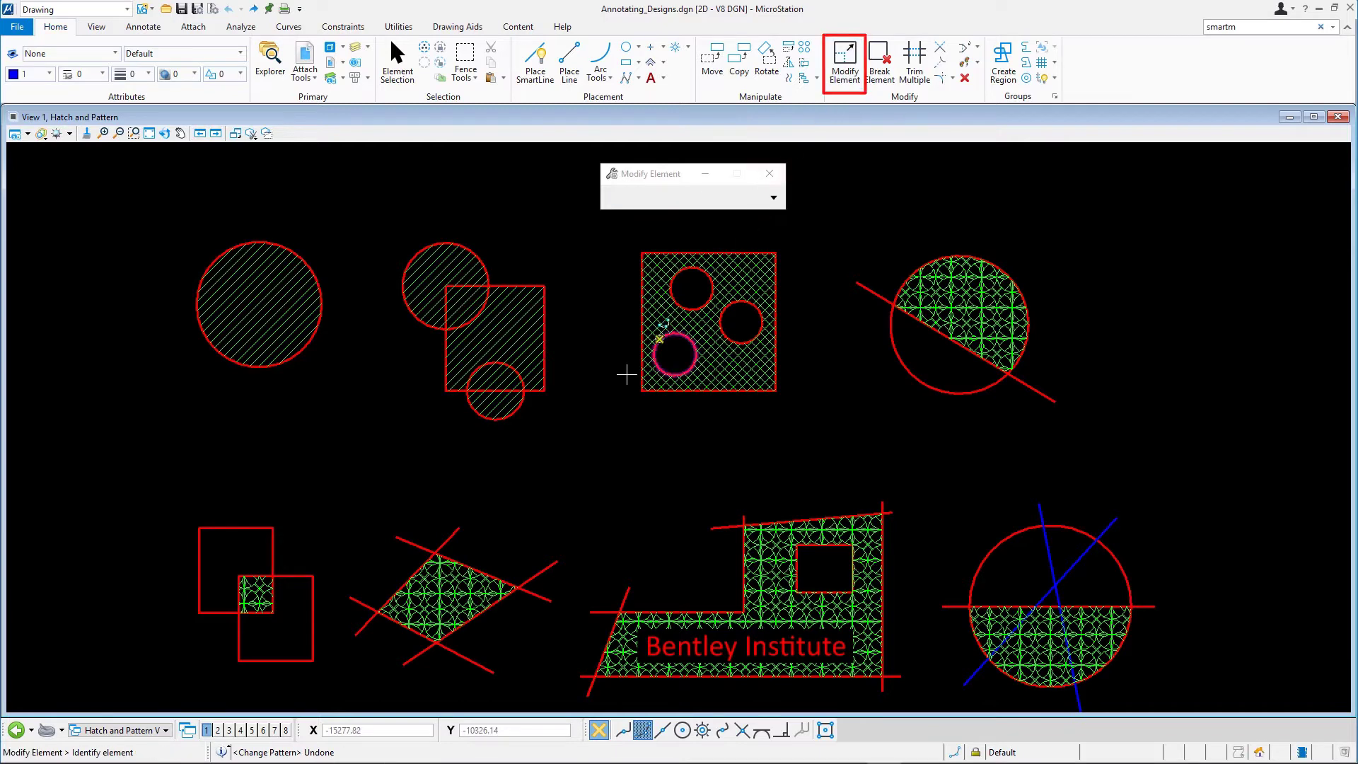
{"action": "left_click", "coordinate": [456, 526]}
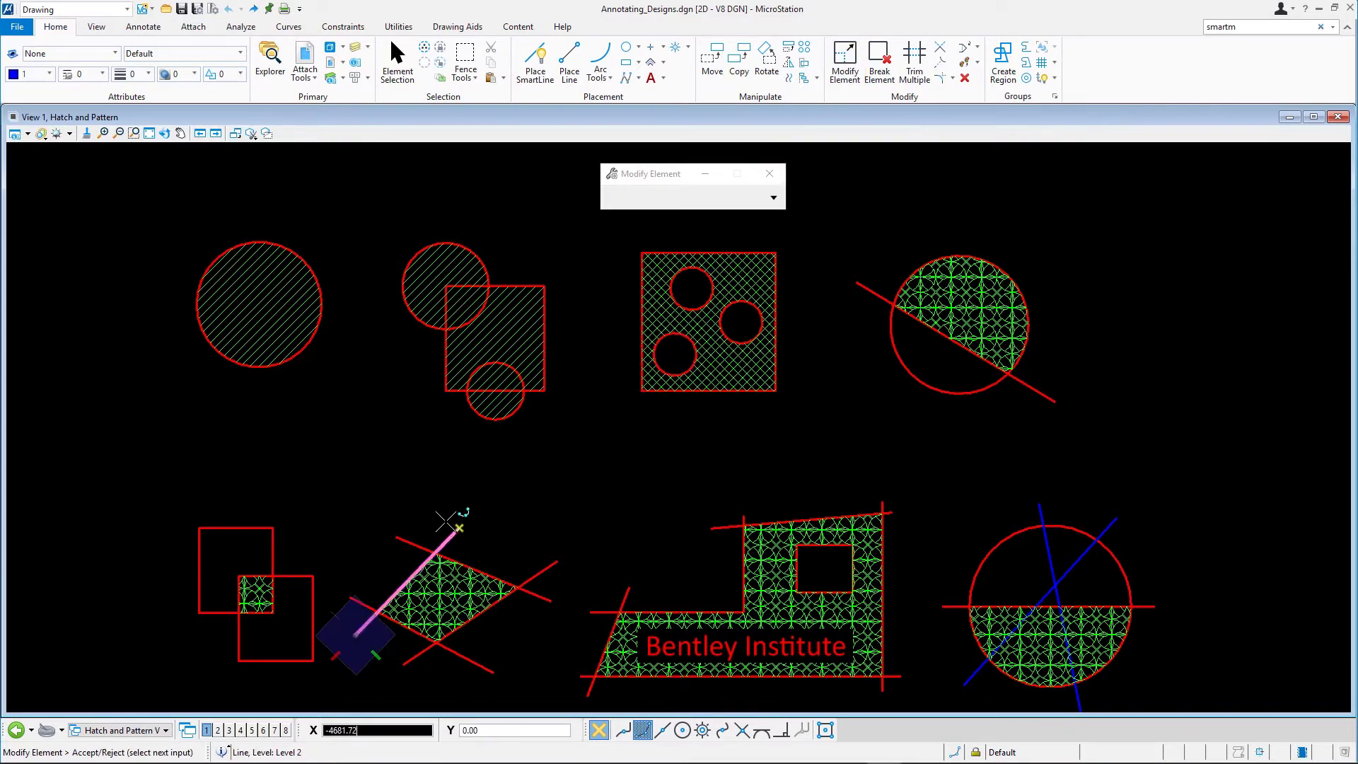
{"action": "left_click", "coordinate": [429, 515]}
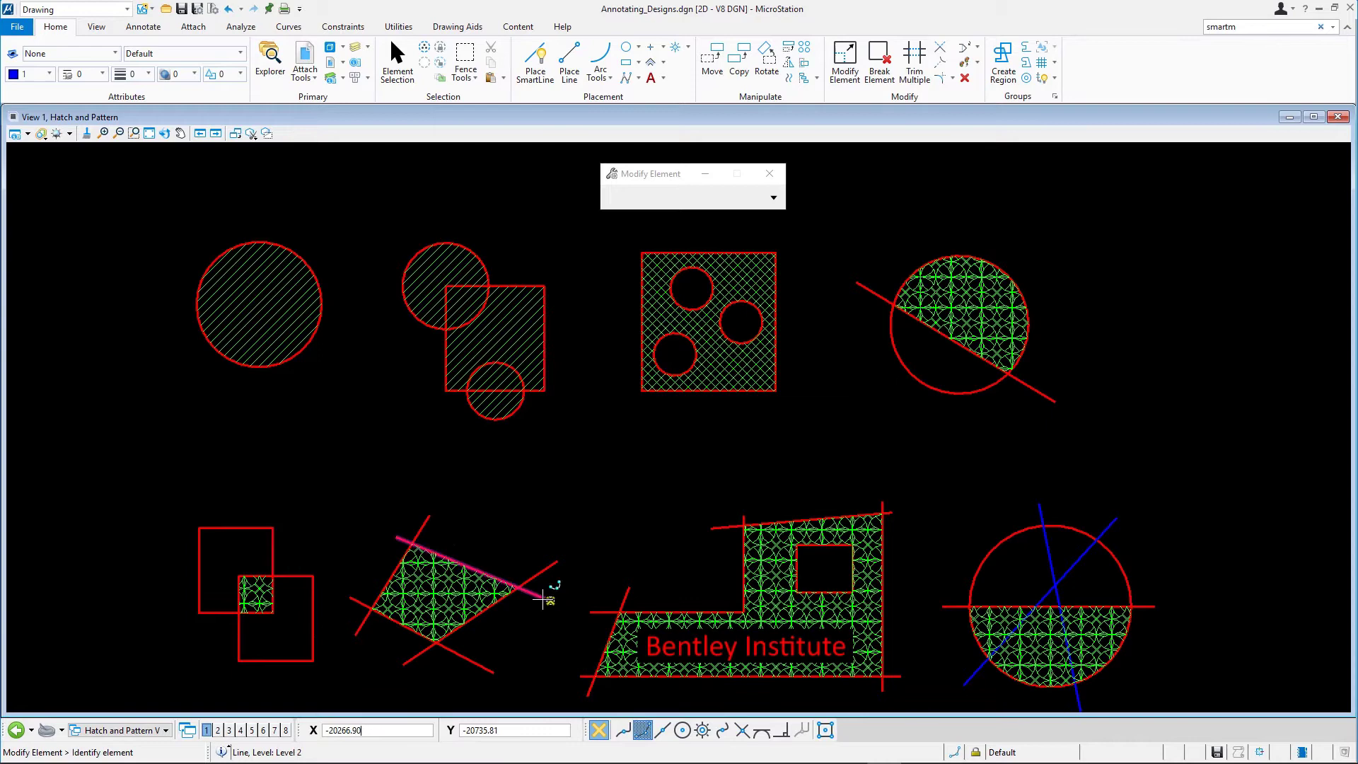
{"action": "left_click", "coordinate": [548, 600]}
{"action": "left_click", "coordinate": [569, 575]}
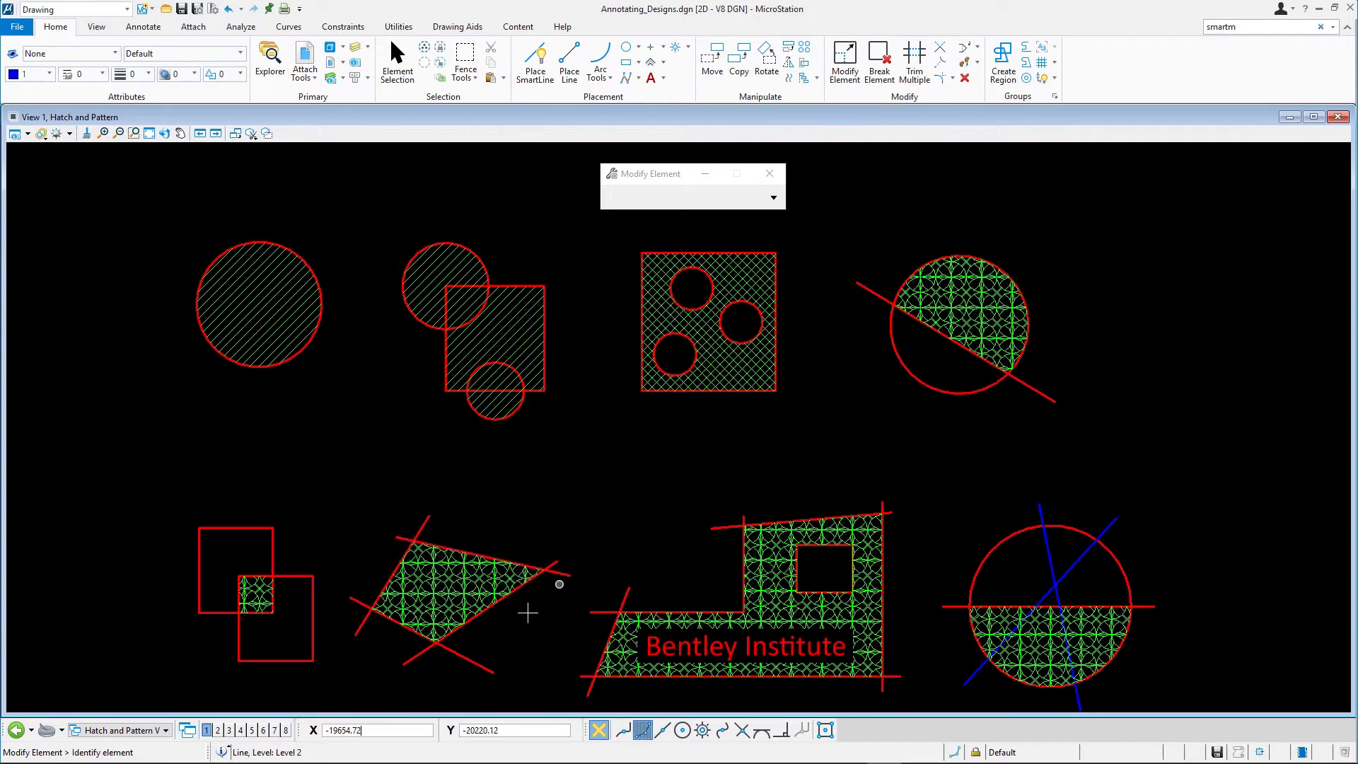
{"action": "left_click", "coordinate": [489, 669]}
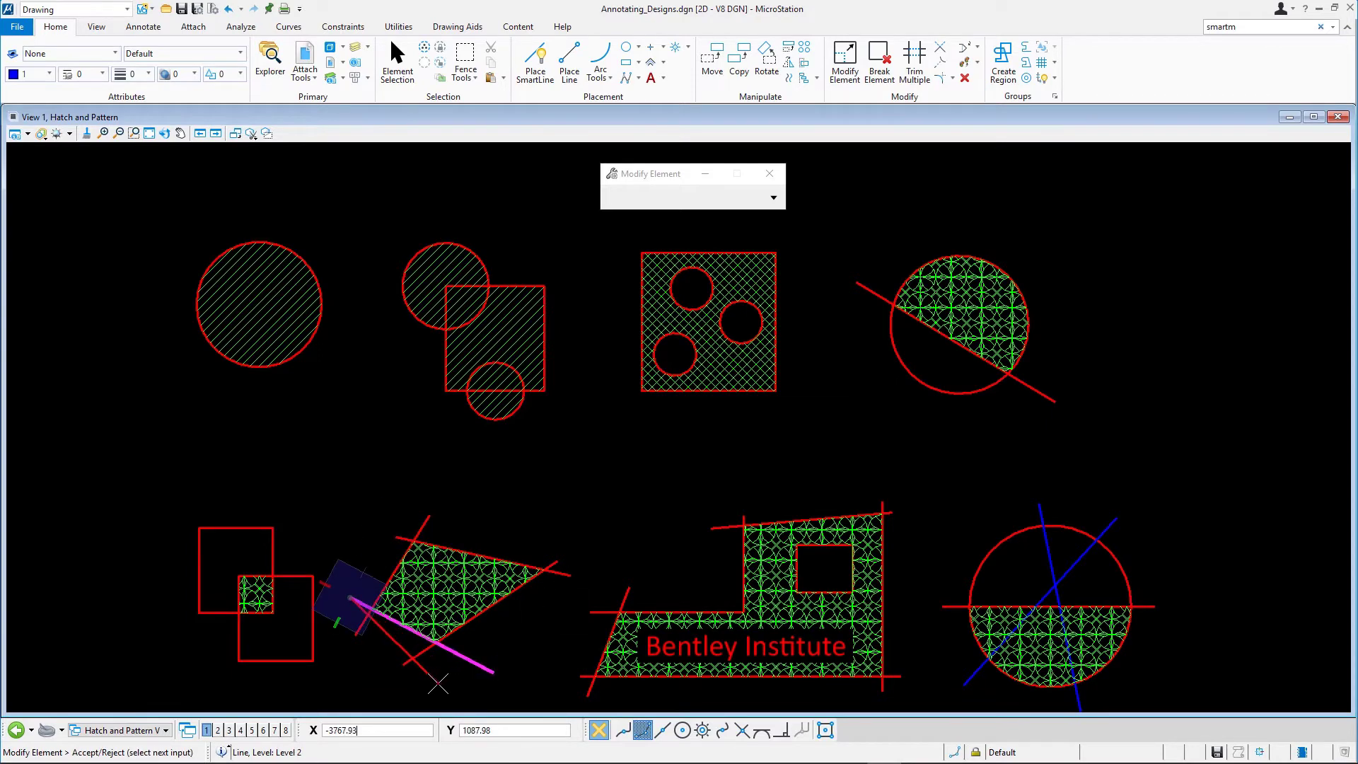
{"action": "left_click", "coordinate": [438, 683]}
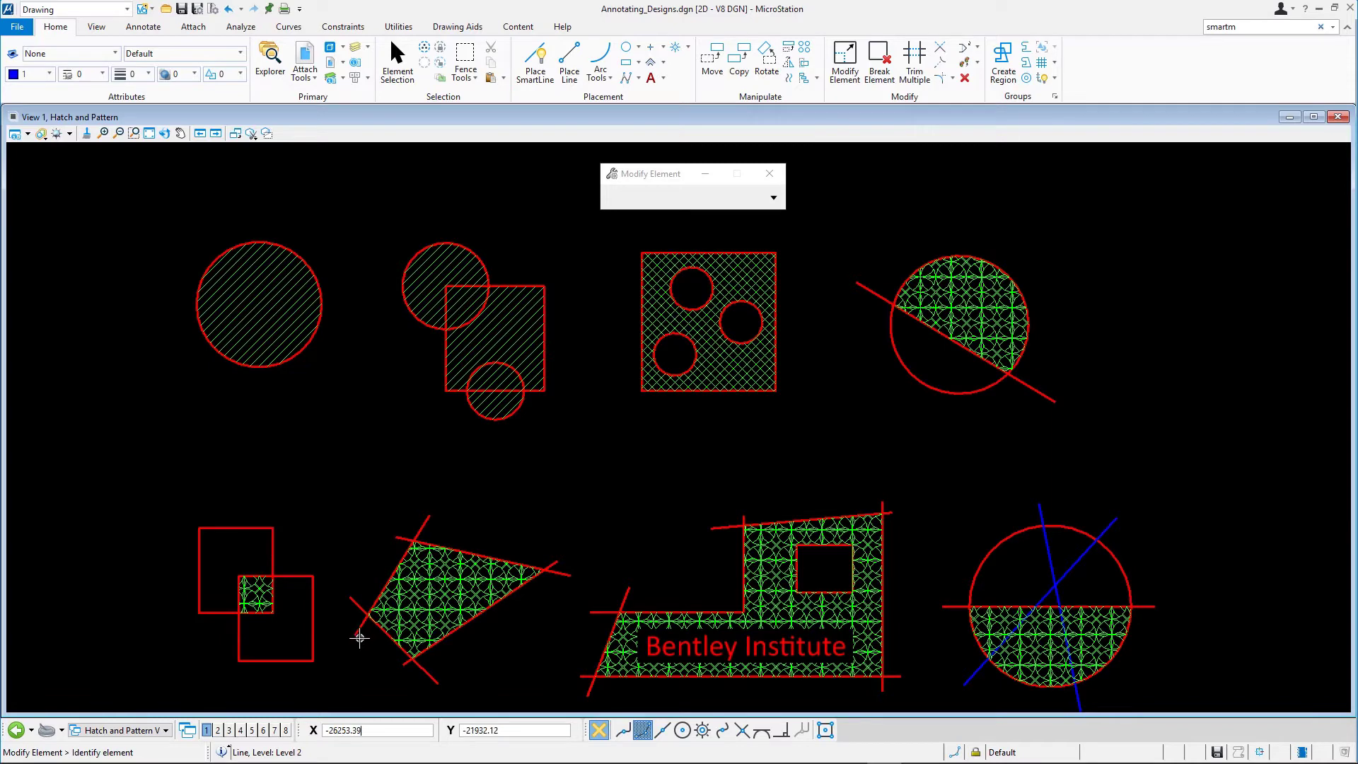
{"action": "left_click", "coordinate": [357, 635]}
{"action": "left_click", "coordinate": [350, 628]}
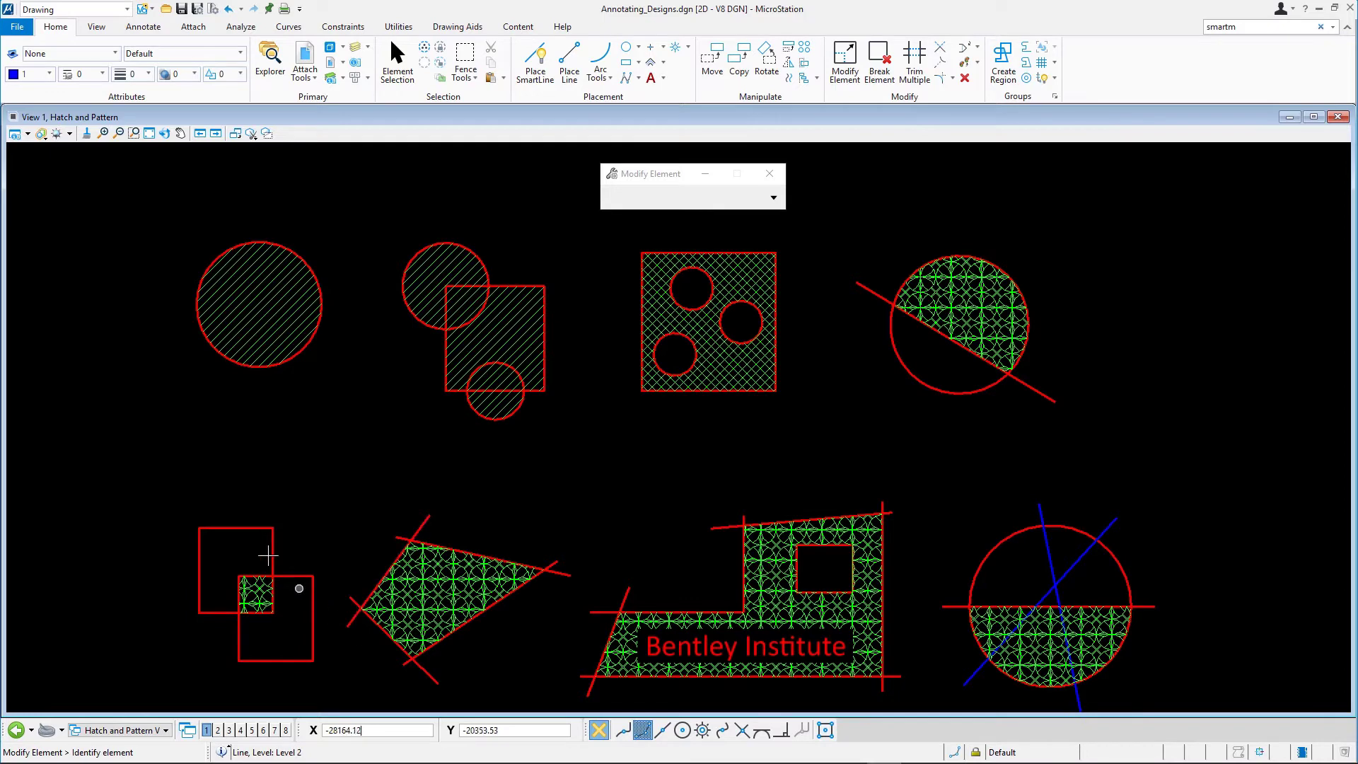
- Make yellow the active colour and 4 the active line weight
{"action": "left_click", "coordinate": [50, 73]}
{"action": "left_click", "coordinate": [79, 155]}
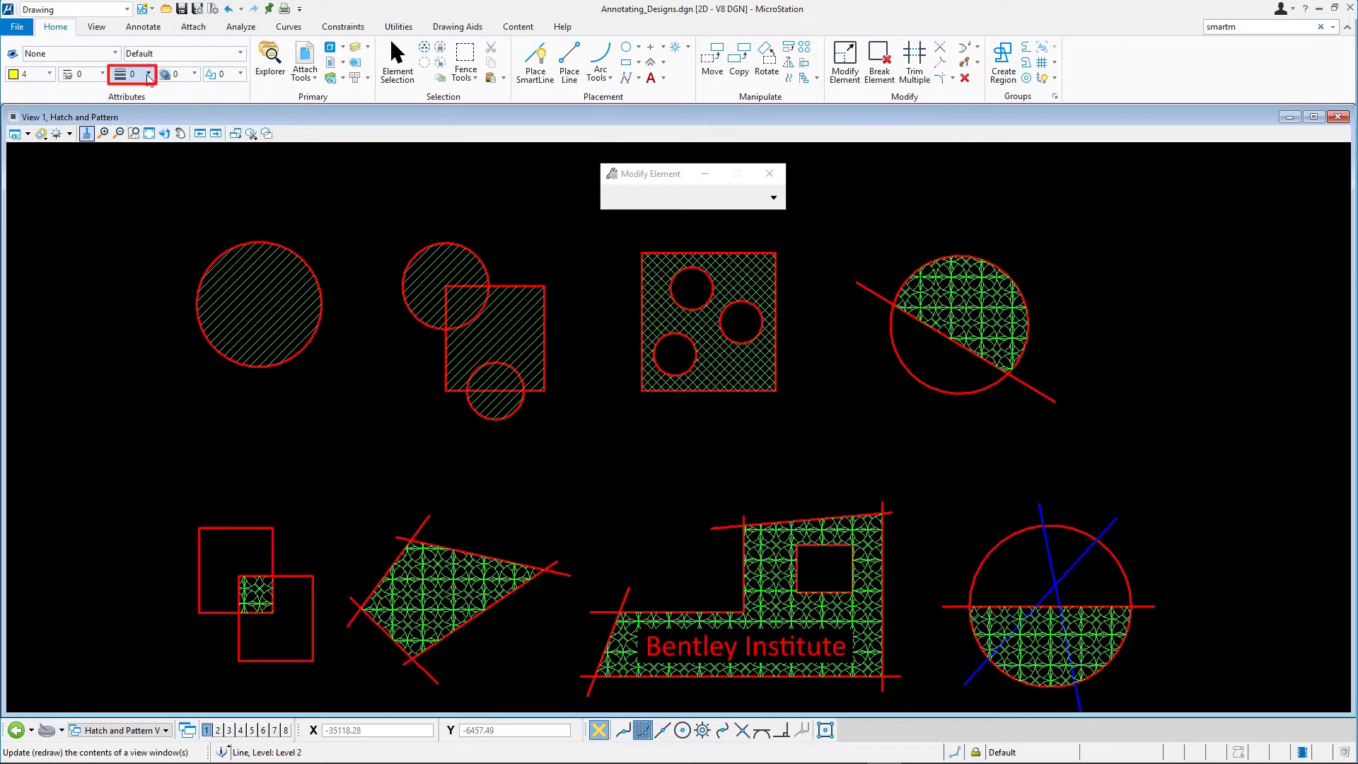
{"action": "left_click", "coordinate": [148, 74]}
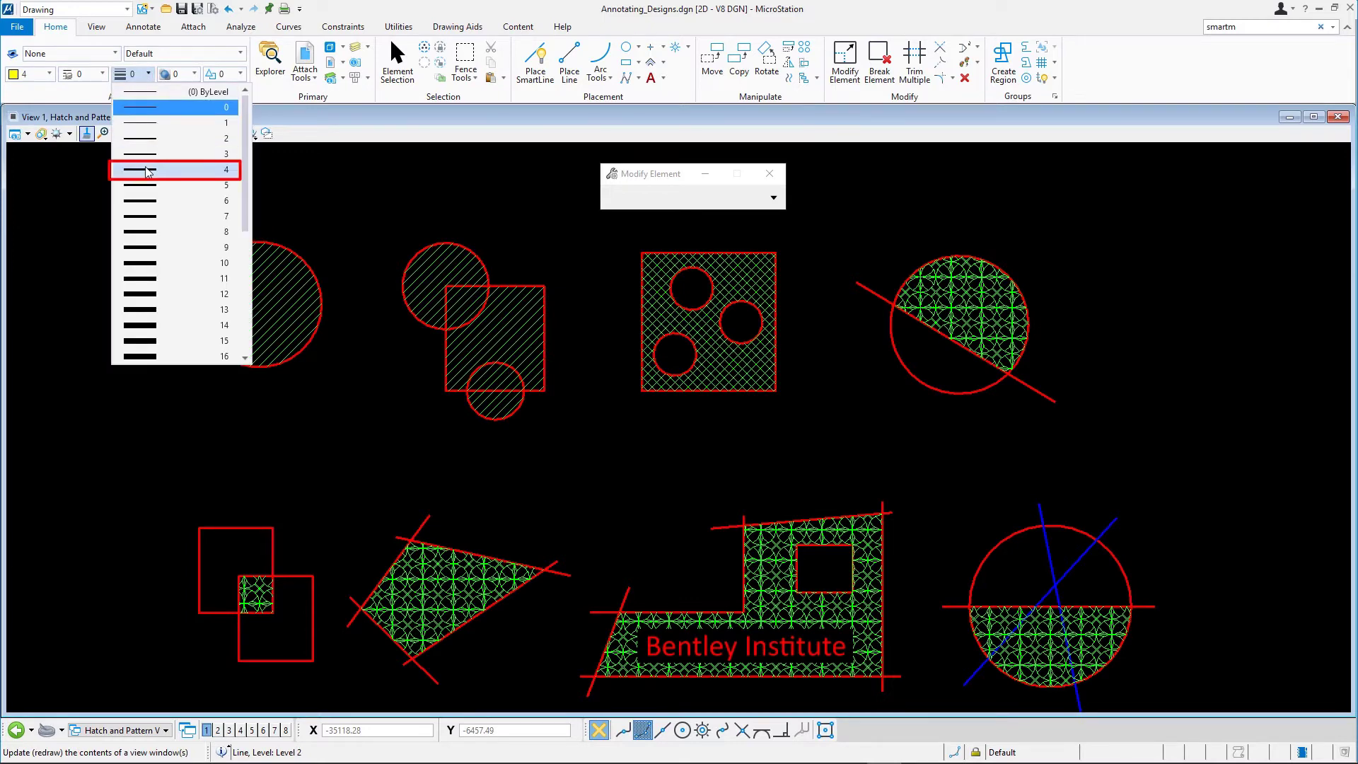
{"action": "left_click", "coordinate": [148, 171]}
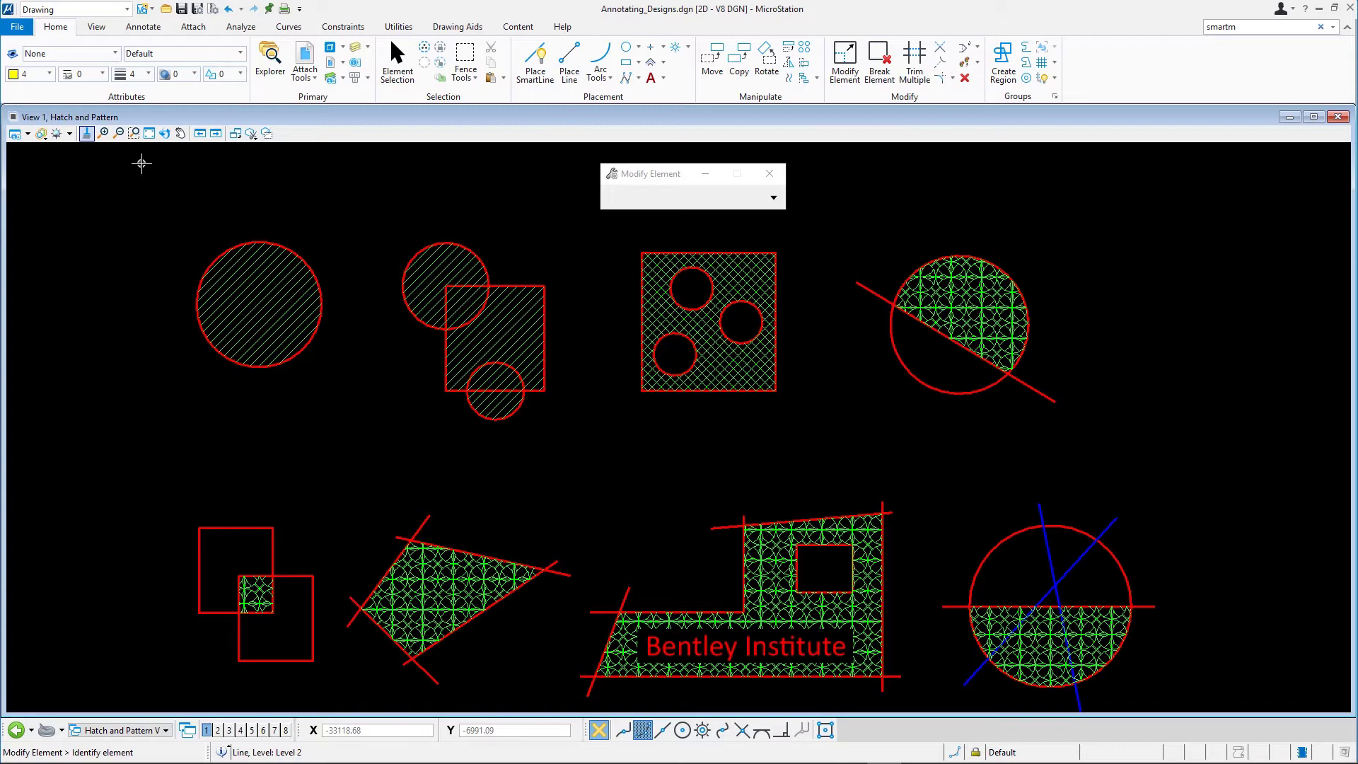
- Set up Hatch Area with 4.00 spacing and a 90° angle
{"action": "left_click", "coordinate": [149, 29]}
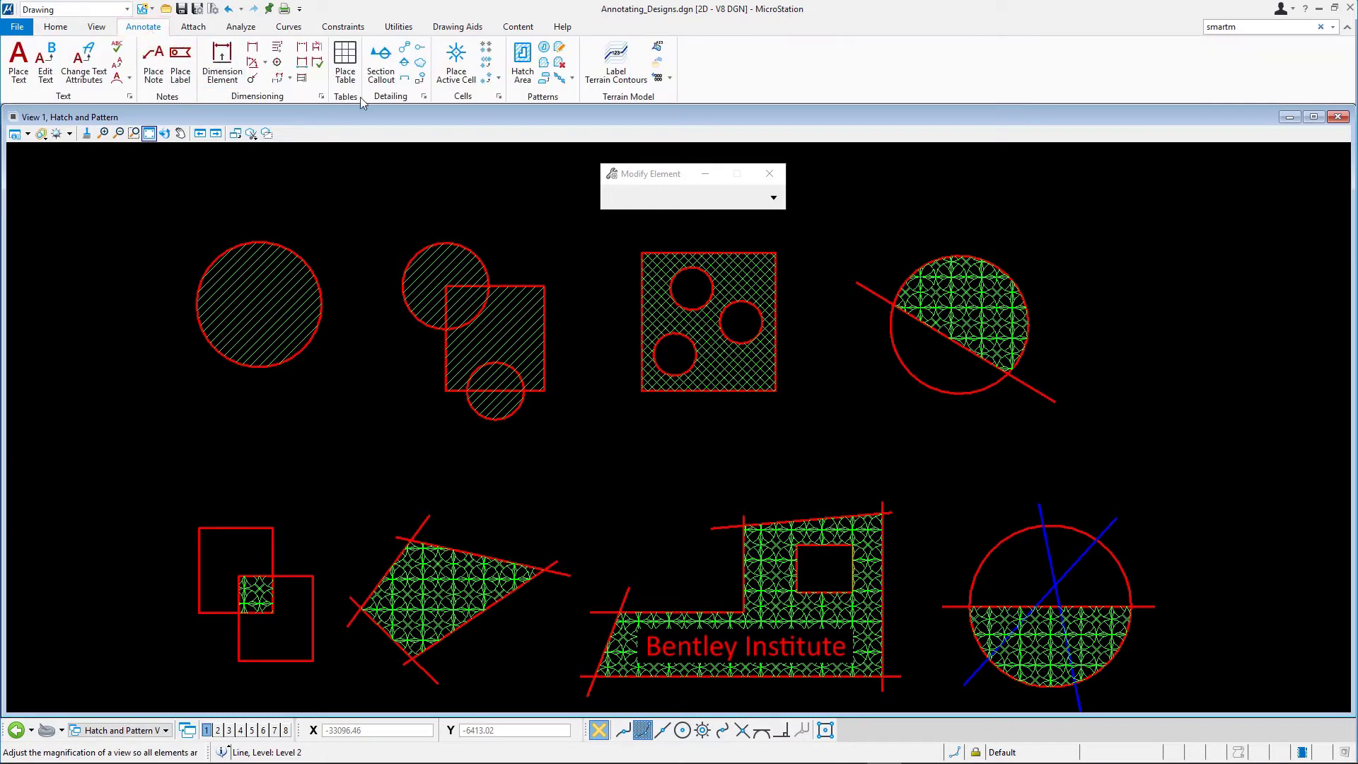
{"action": "left_click", "coordinate": [523, 60]}
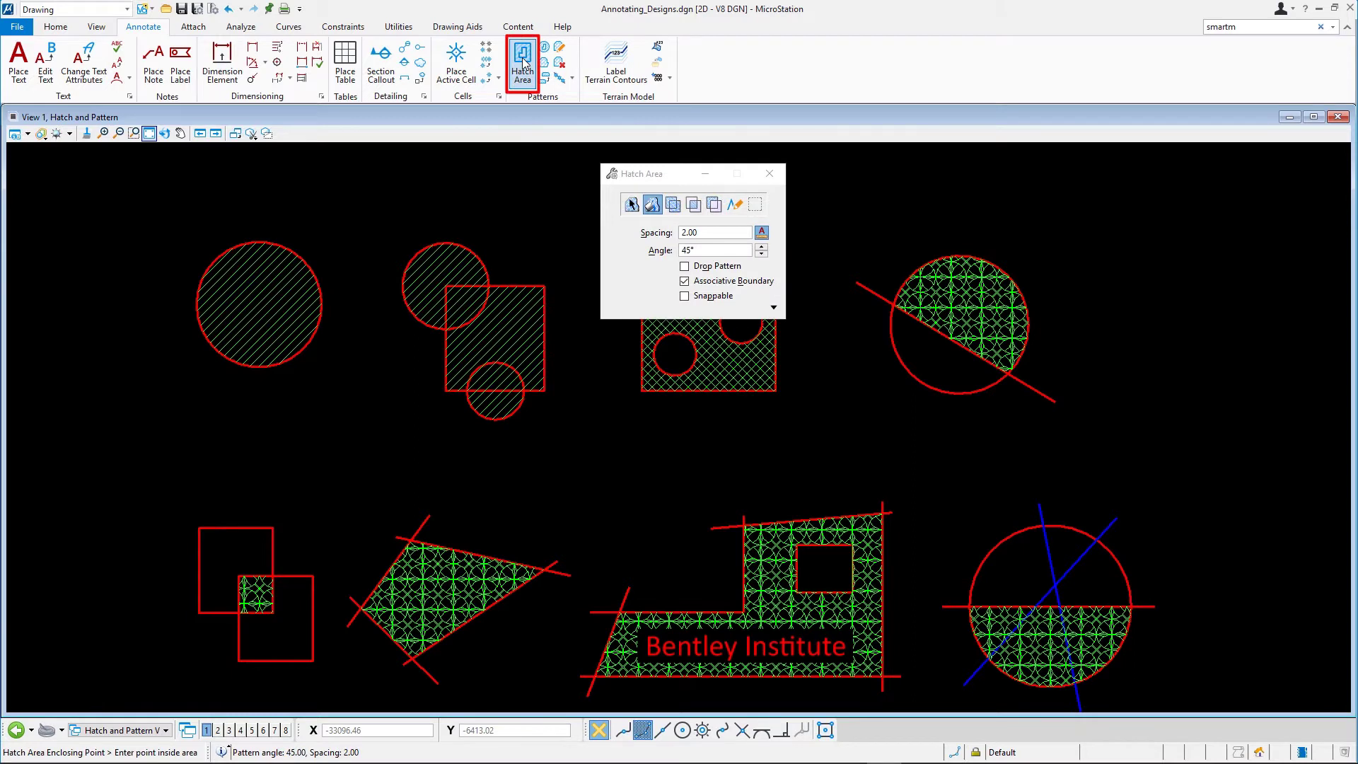
{"action": "left_click", "coordinate": [683, 232]}
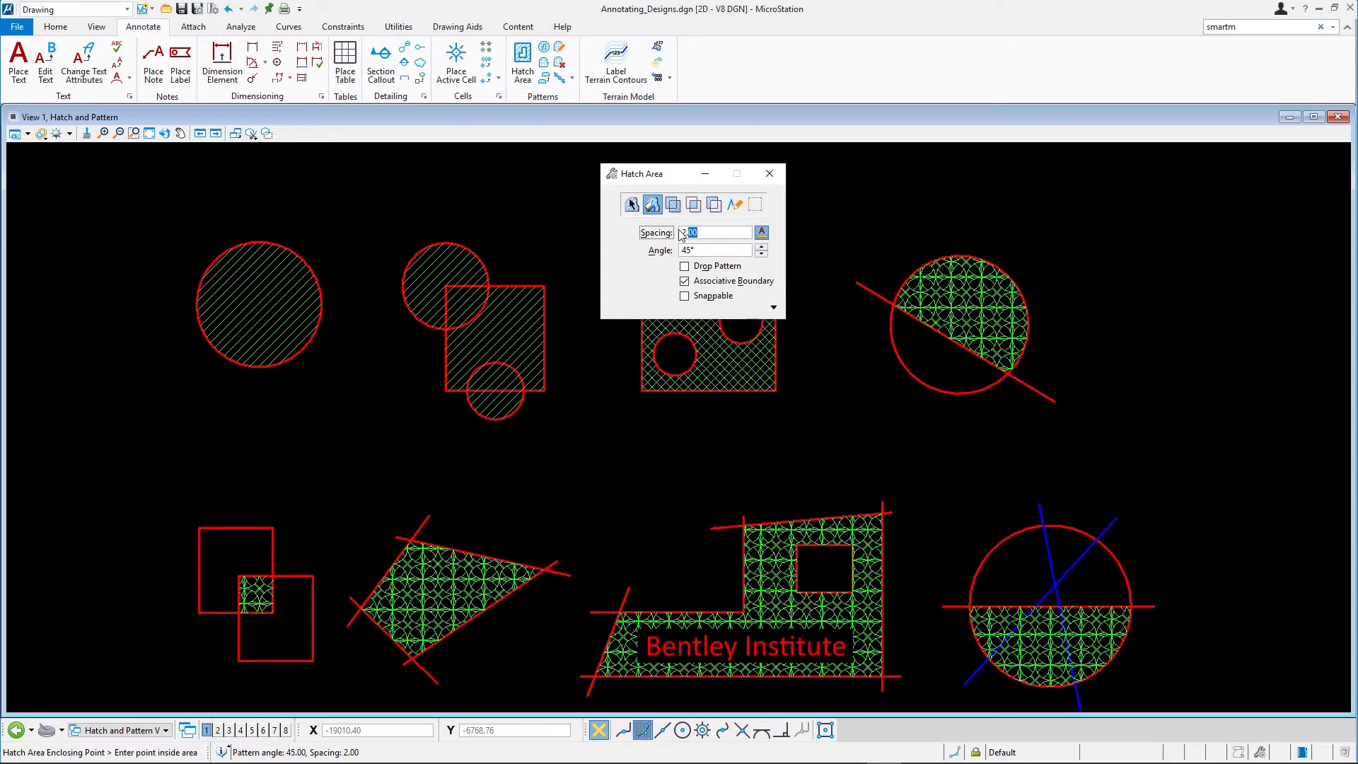
{"action": "type", "text": "4"}
{"action": "key", "text": "Tab"}
{"action": "type", "text": "90"}
{"action": "key", "text": "Tab"}
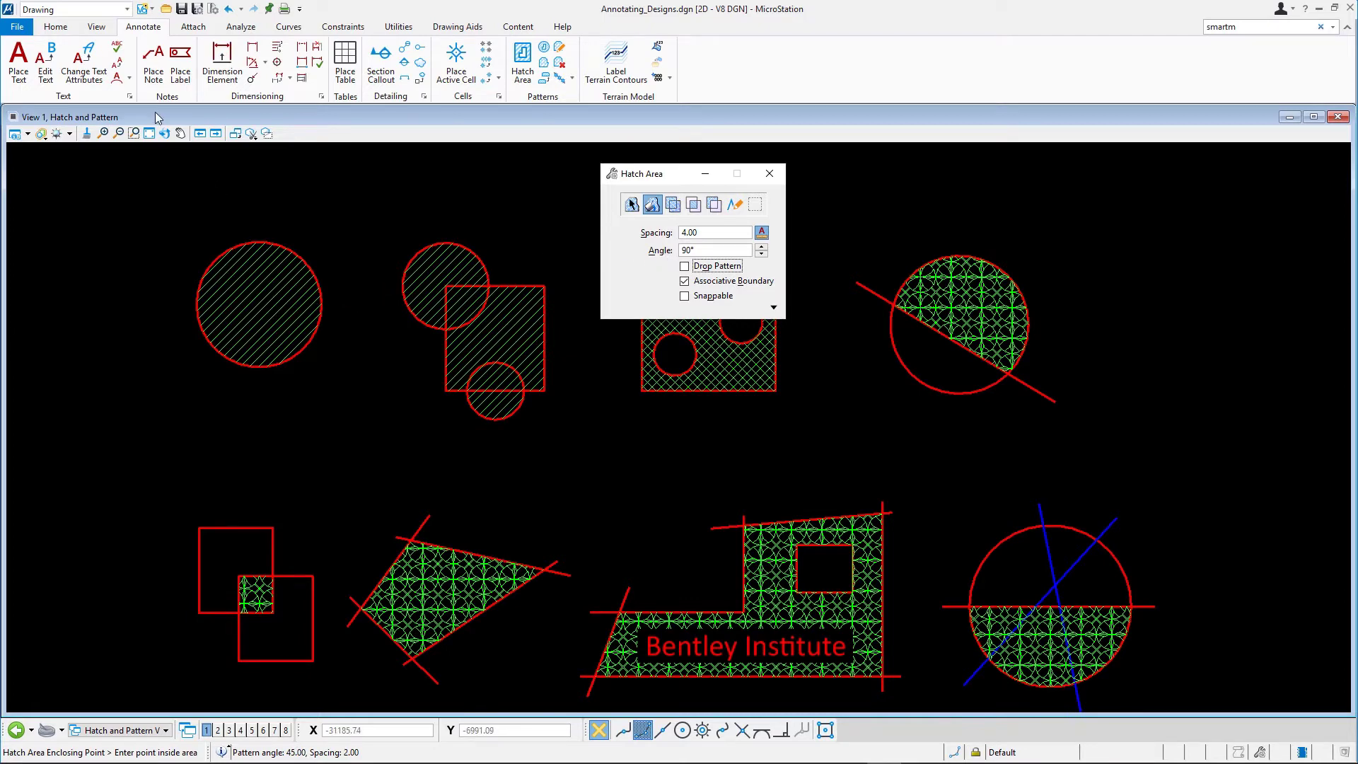
{"action": "left_click", "coordinate": [164, 133]}
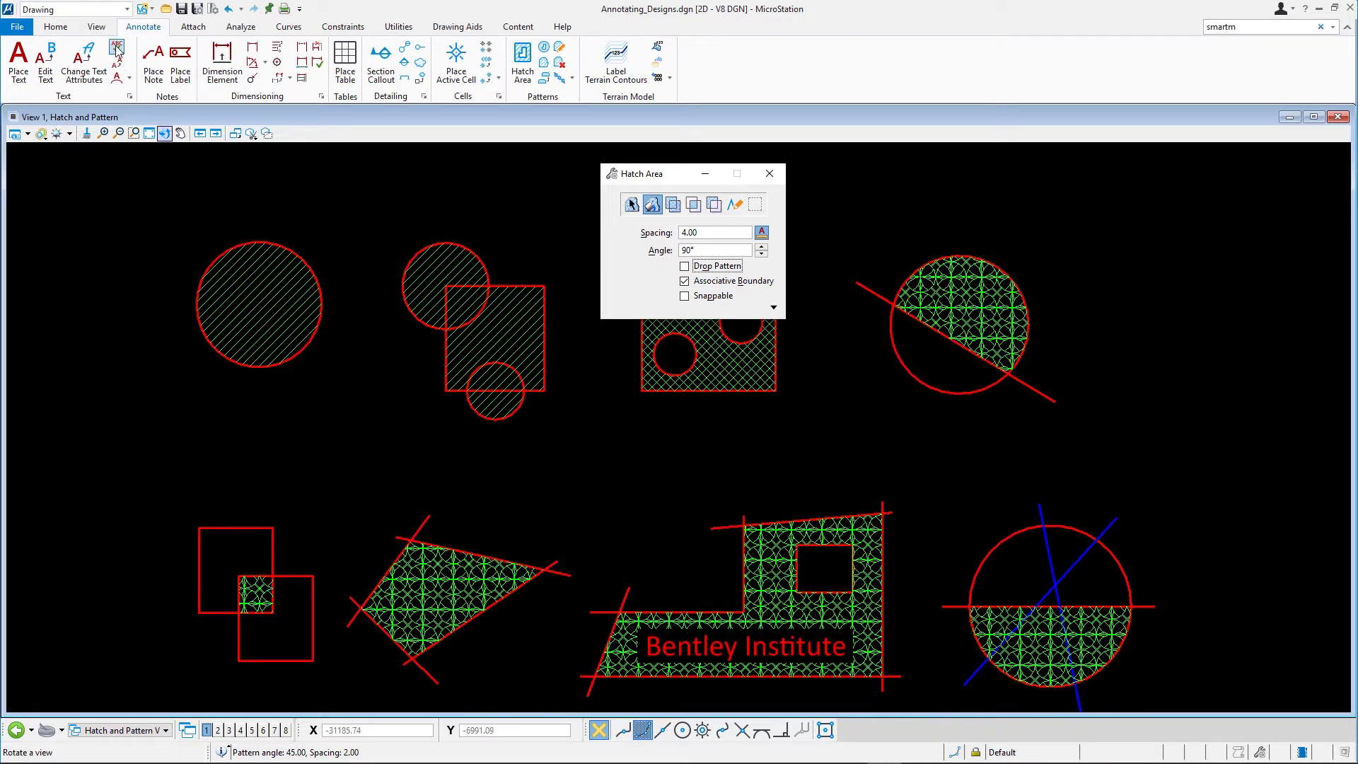
- Apply the yellow colour and 4.00-spacing, 90° parameters to the left circle's hatch via Change Pattern
{"action": "left_click", "coordinate": [560, 47]}
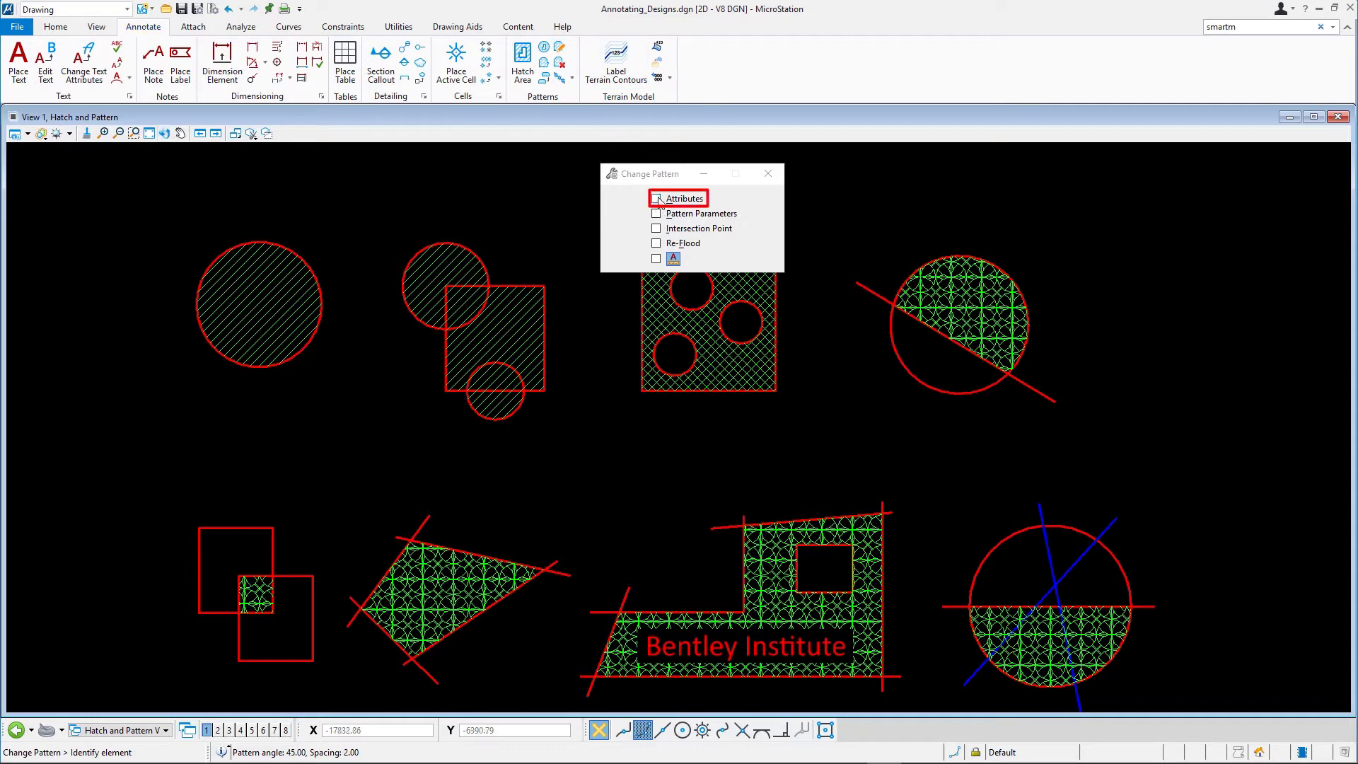
{"action": "left_click", "coordinate": [656, 199]}
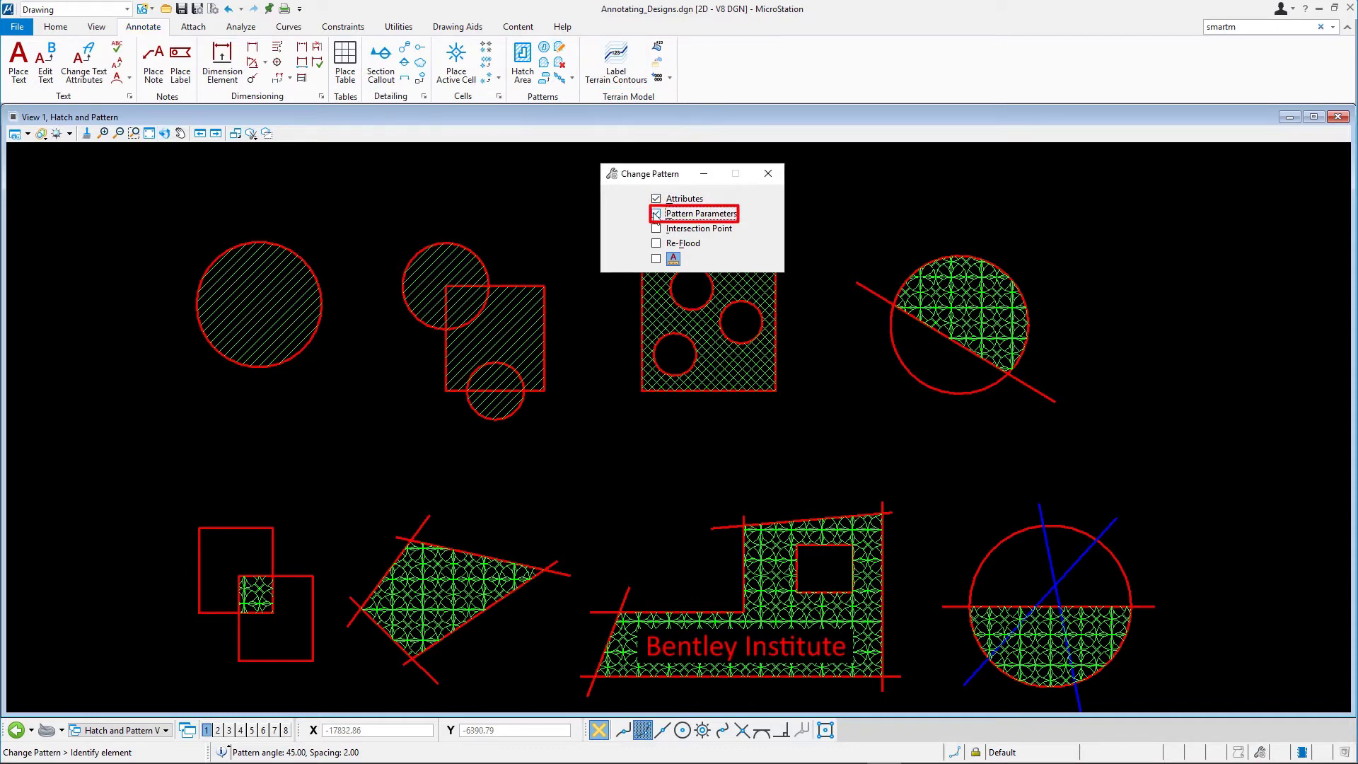
{"action": "left_click", "coordinate": [655, 214]}
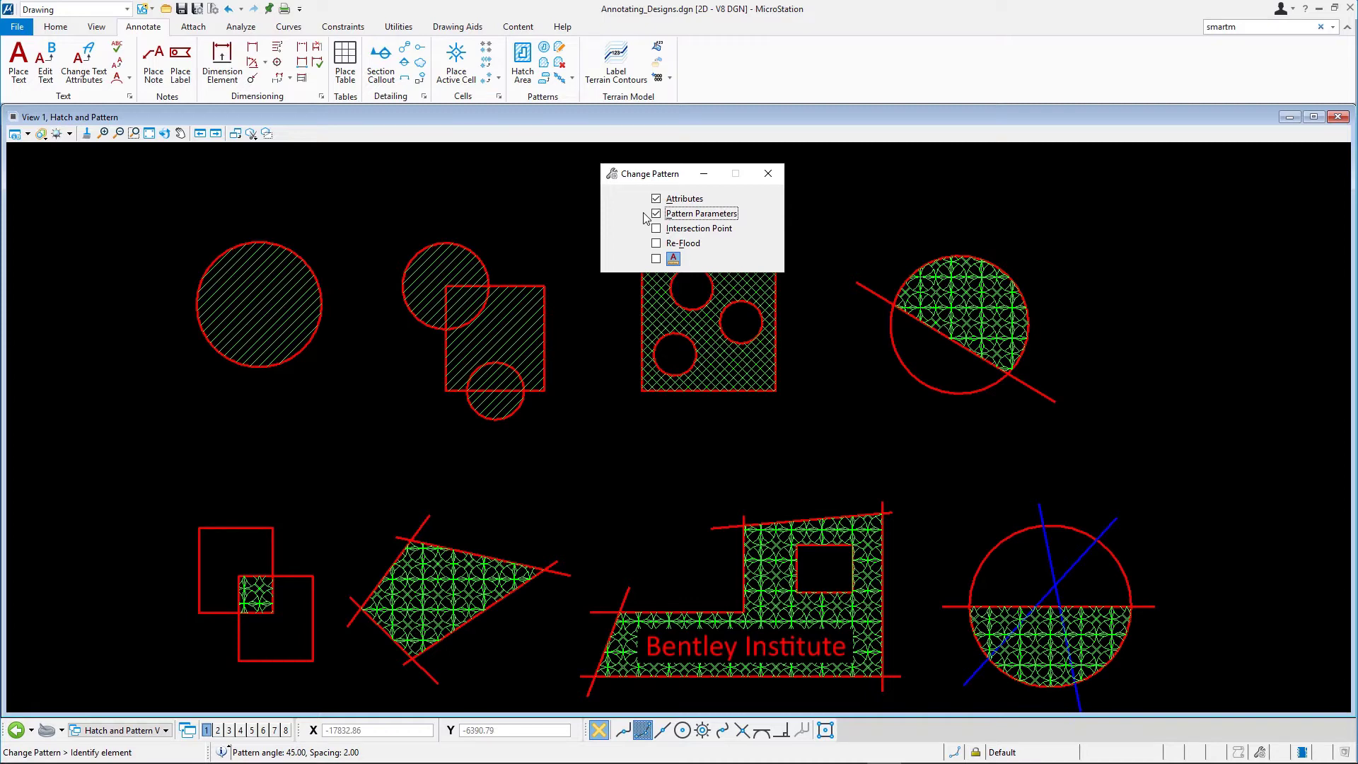
{"action": "left_click", "coordinate": [265, 304]}
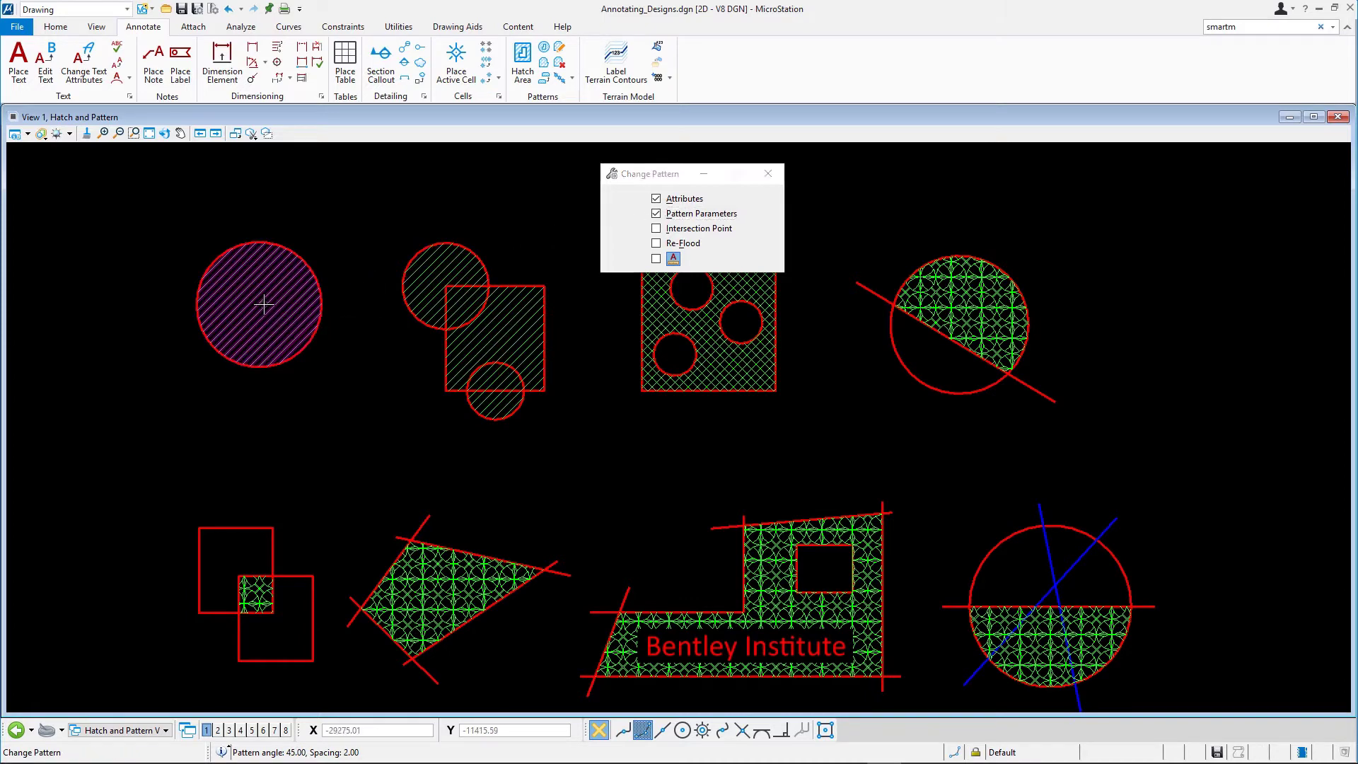
{"action": "left_click", "coordinate": [342, 293]}
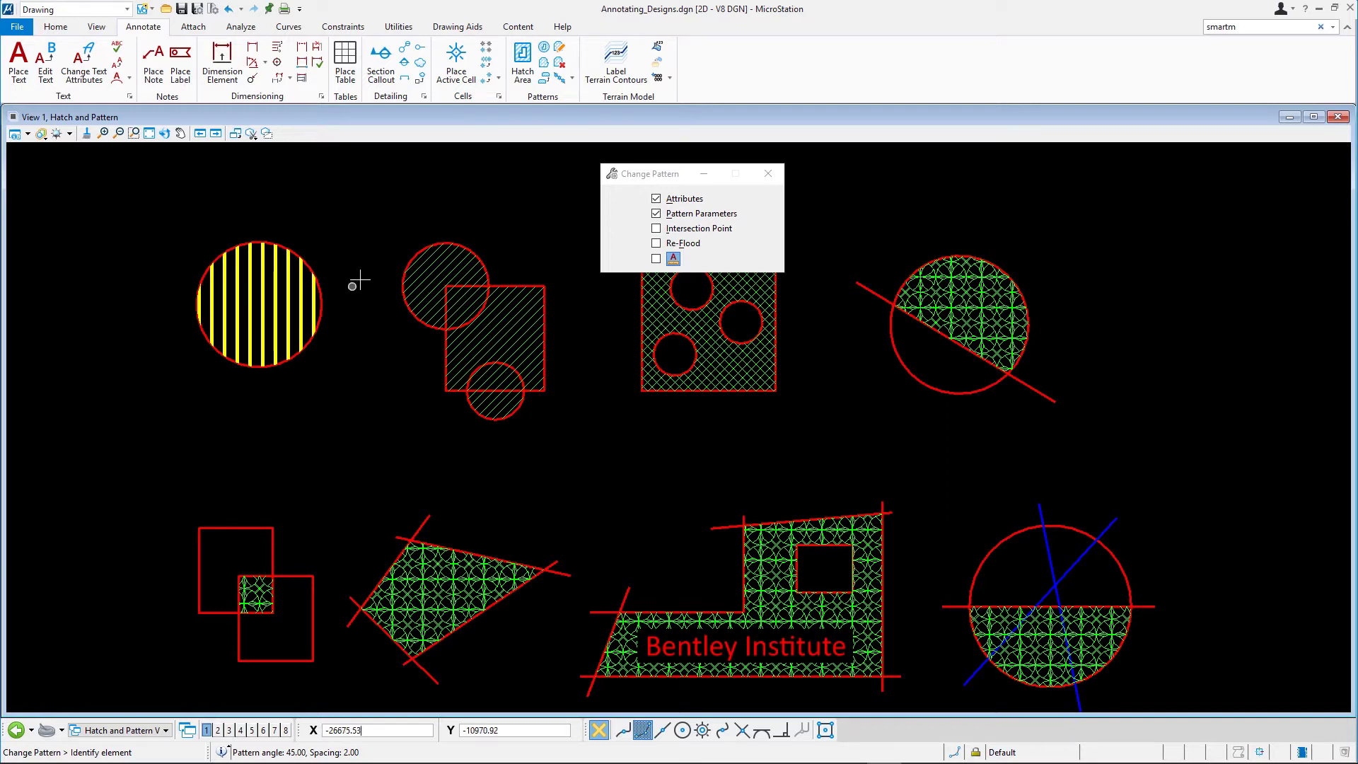
- Set the Pattern Area scale to 2
{"action": "left_click", "coordinate": [544, 63]}
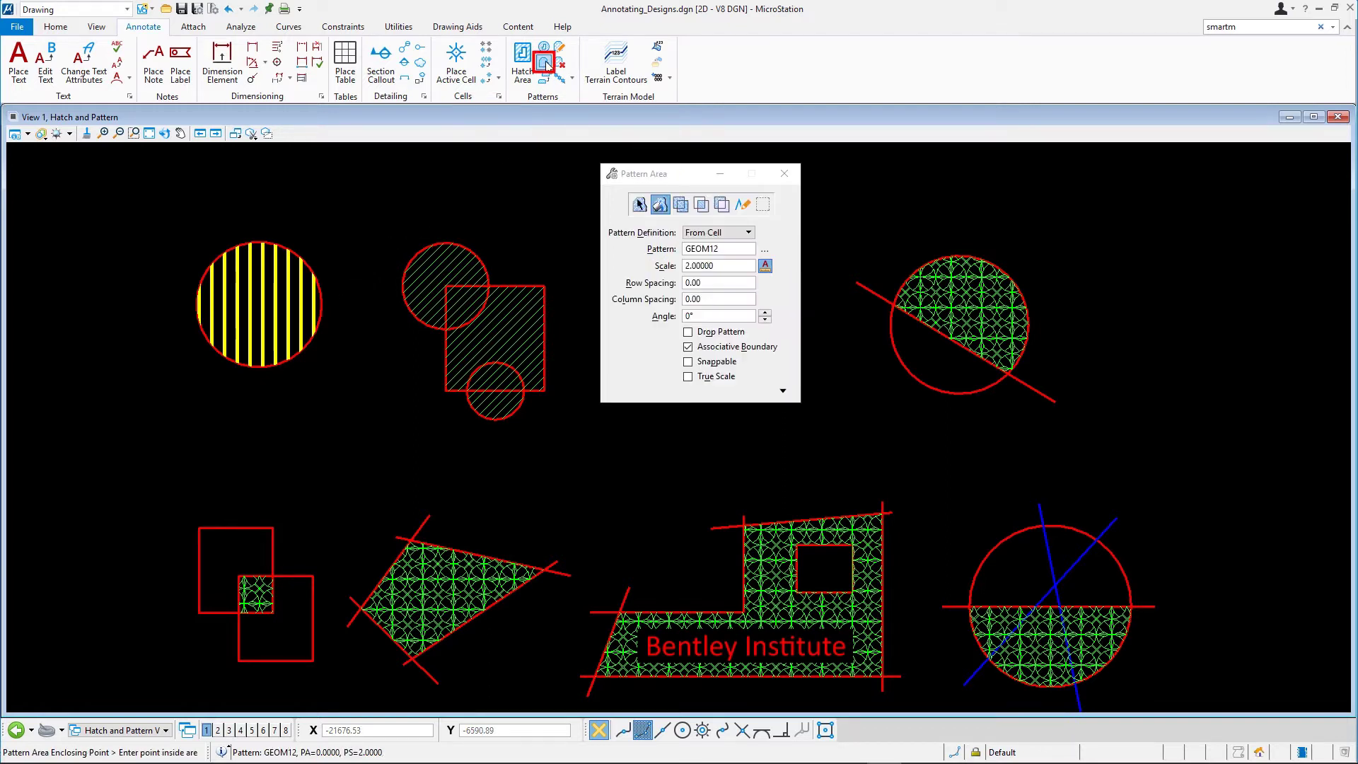
{"action": "left_click", "coordinate": [708, 266]}
{"action": "double_click", "coordinate": [708, 266]}
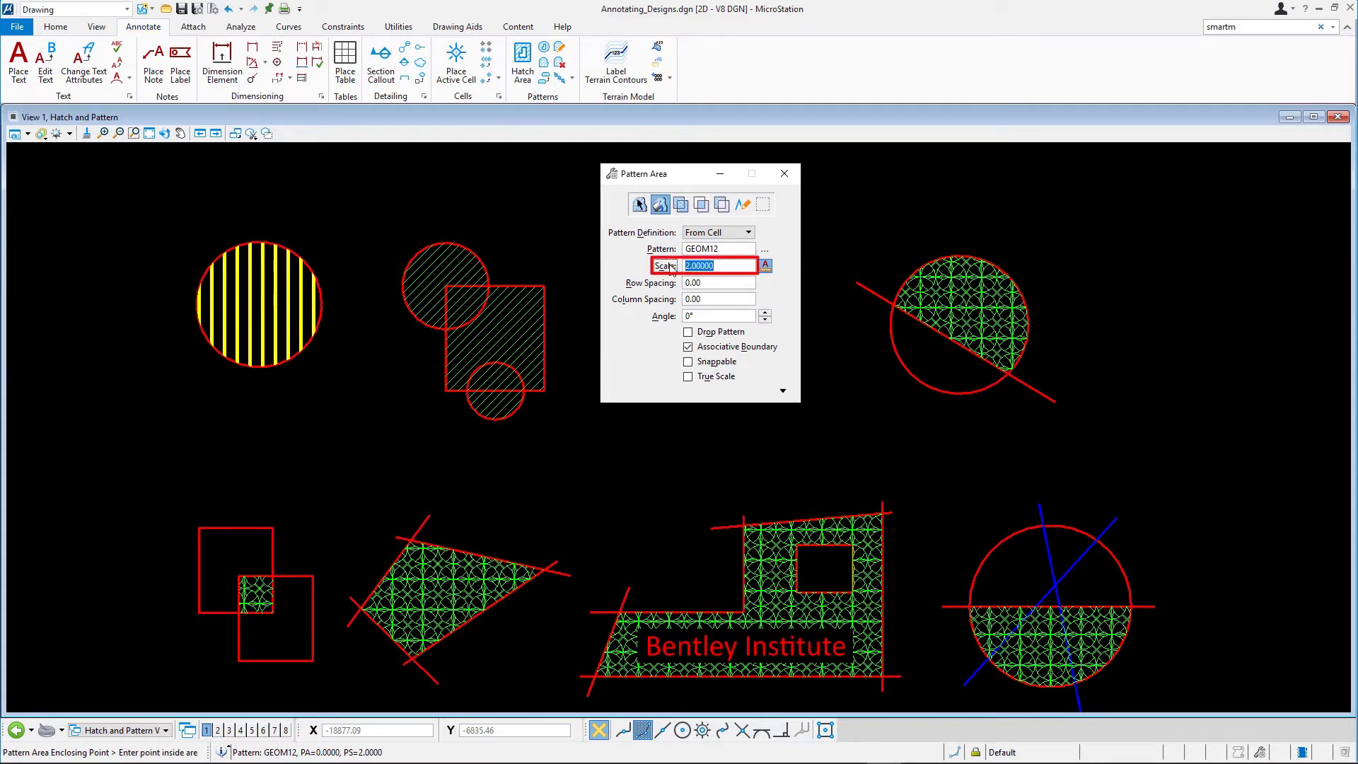
{"action": "type", "text": "2"}
{"action": "key", "text": "Tab"}
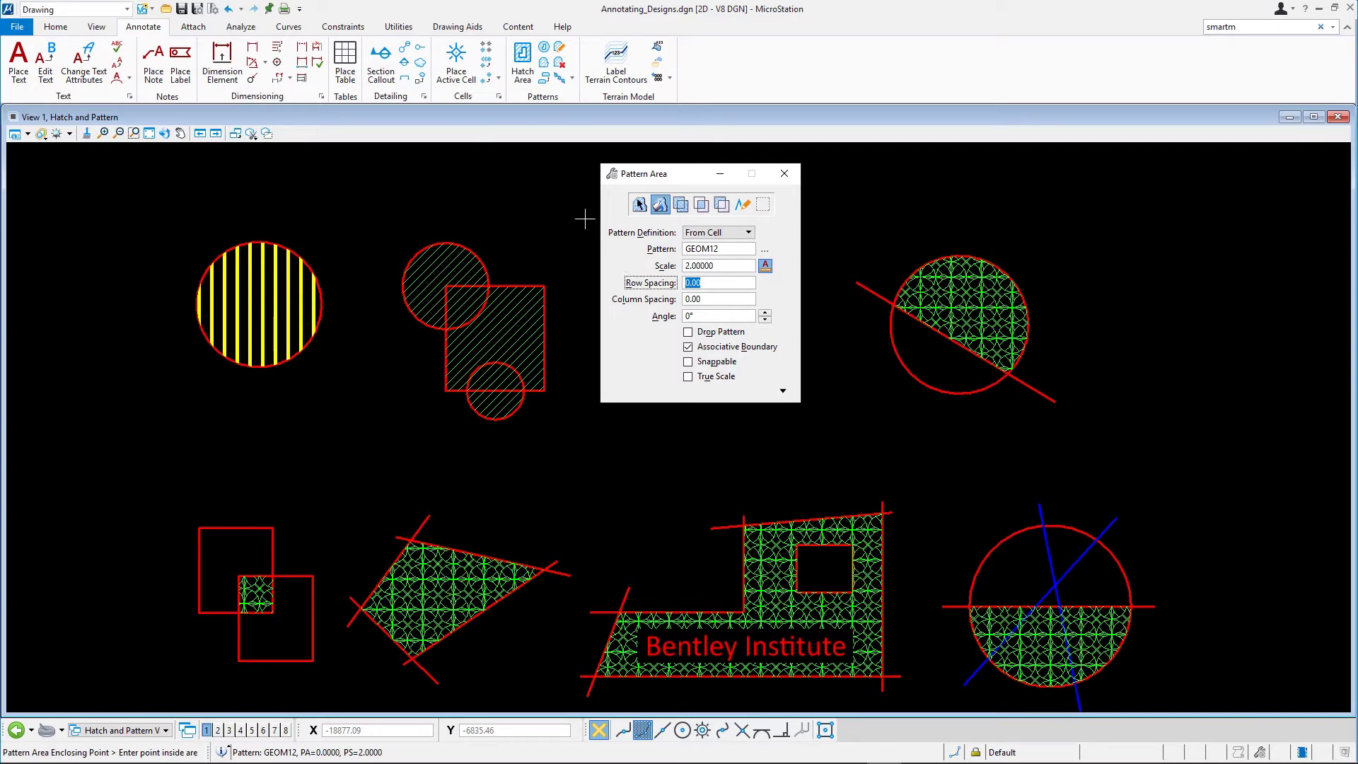
- Regenerate the Bentley Institute shape's pattern at scale 2, applying parameters only without attributes
{"action": "left_click", "coordinate": [561, 48]}
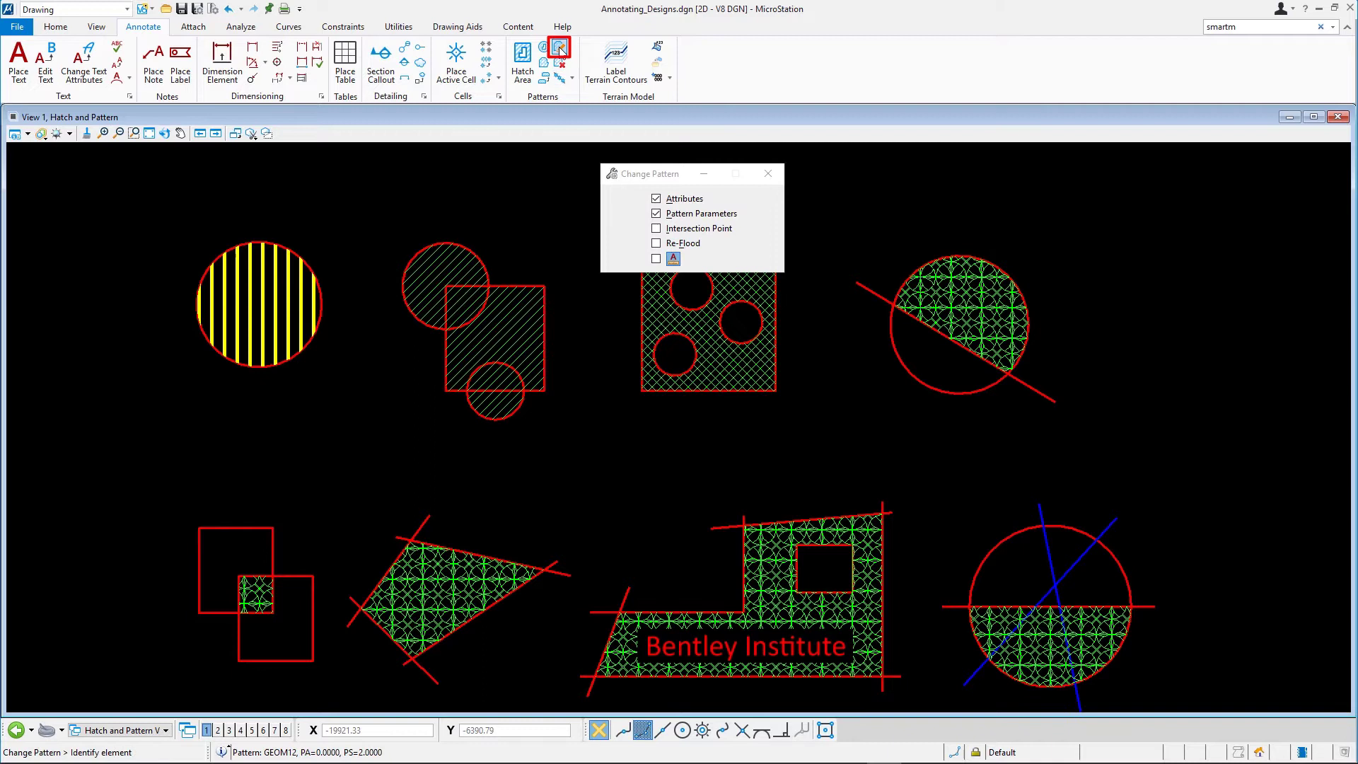
{"action": "left_click", "coordinate": [655, 199]}
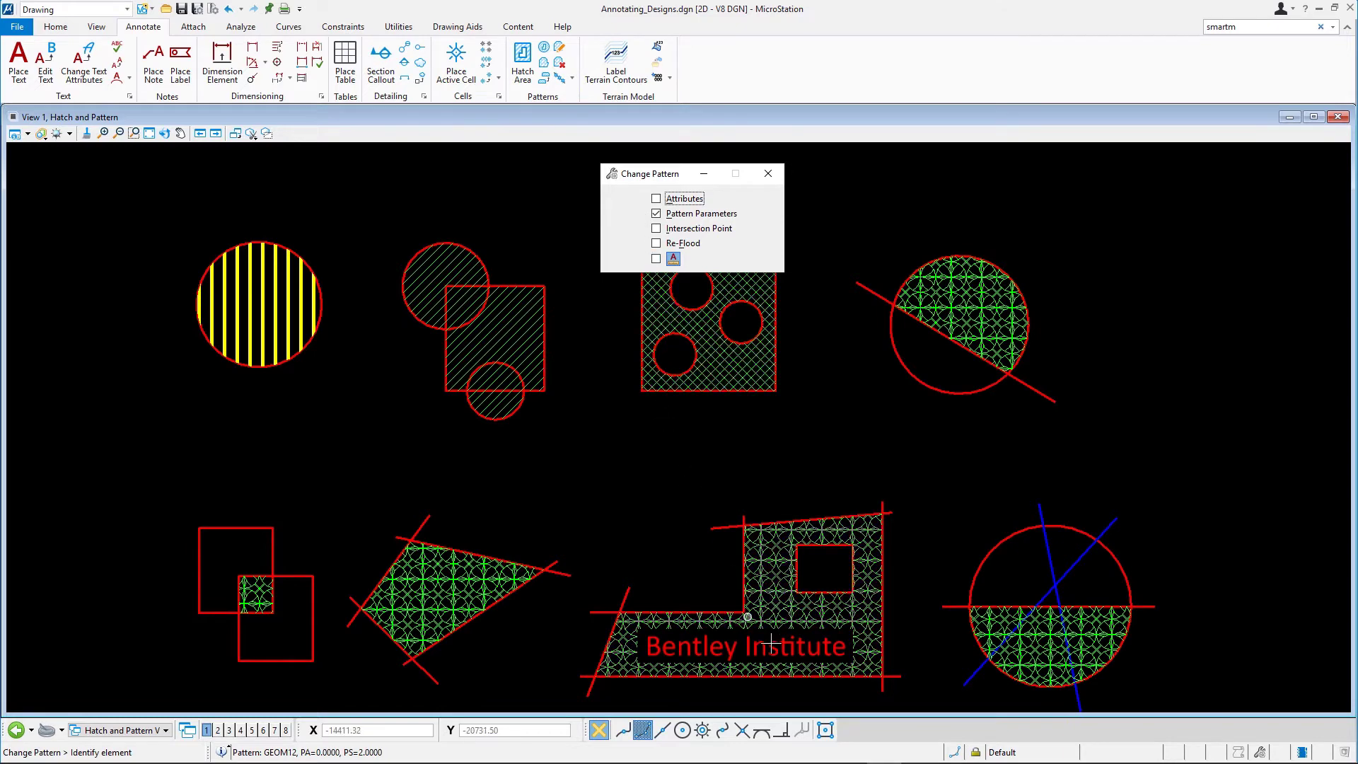
{"action": "left_click", "coordinate": [824, 621]}
{"action": "left_click", "coordinate": [883, 607]}
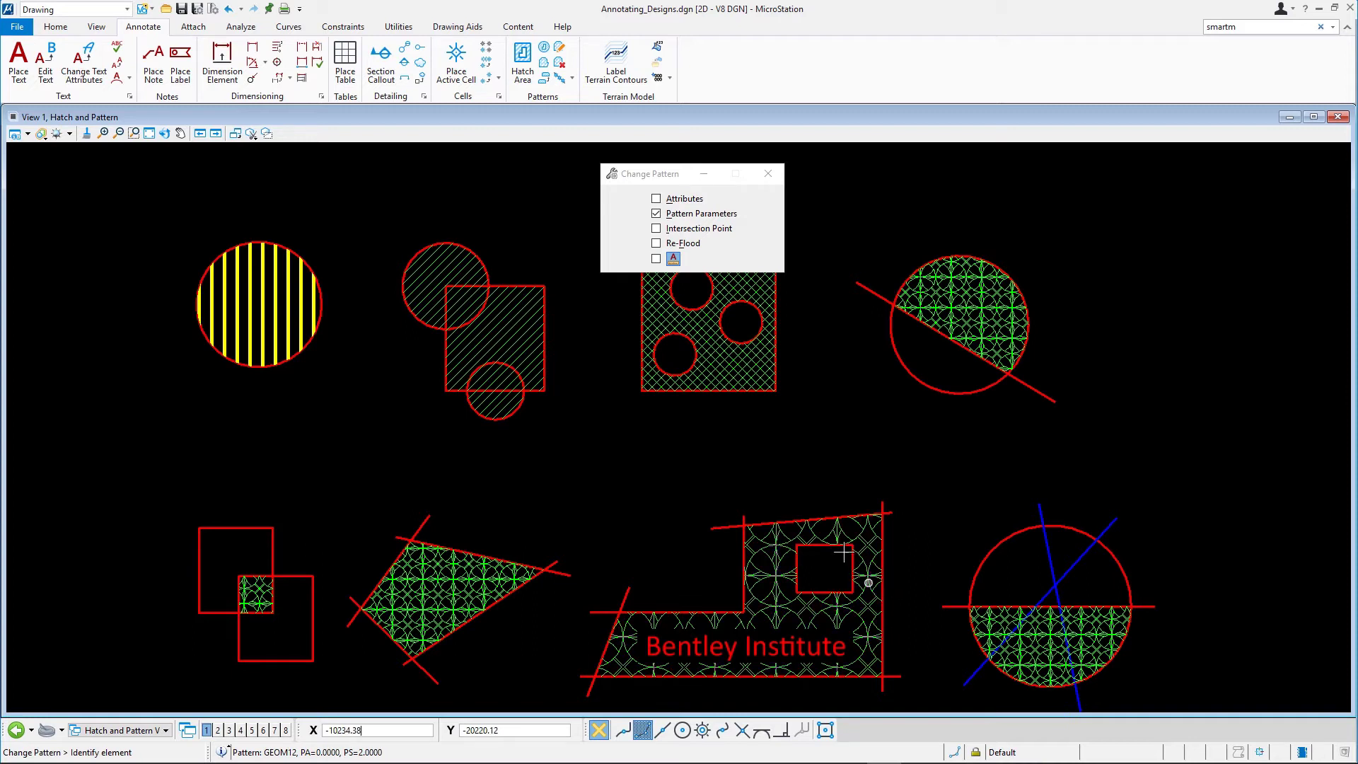
- Move the Bentley Institute pattern's origin to the shape's lower-right corner using an intersection snap
{"action": "left_click", "coordinate": [656, 228]}
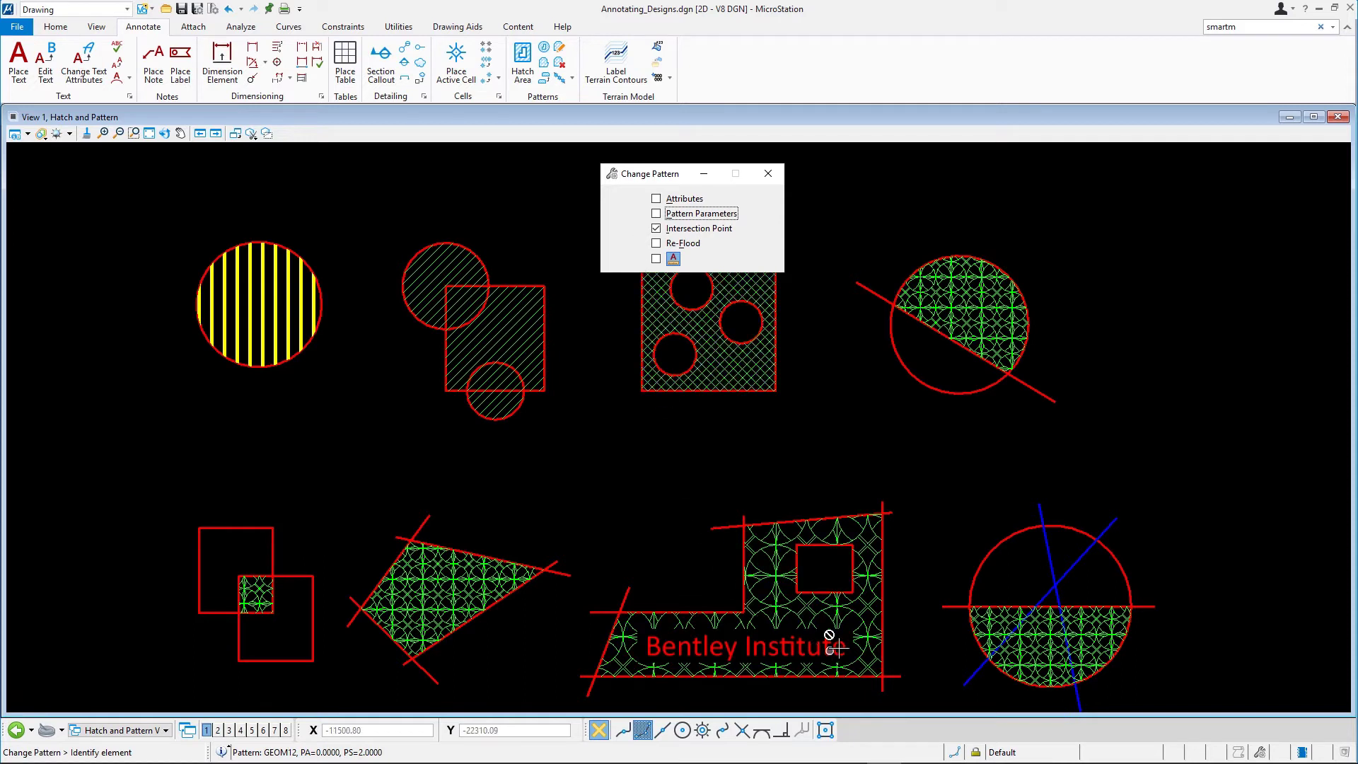
{"action": "left_click", "coordinate": [869, 638]}
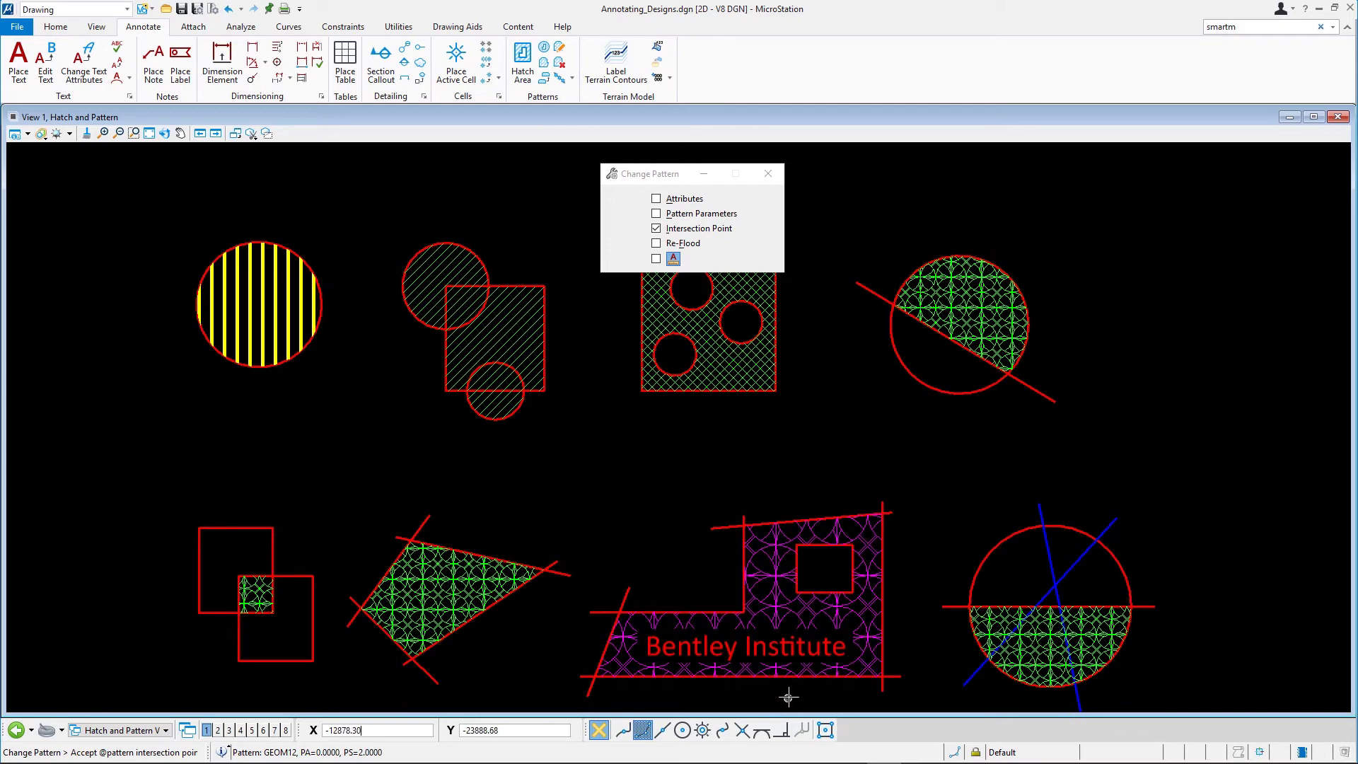
{"action": "left_click", "coordinate": [743, 731]}
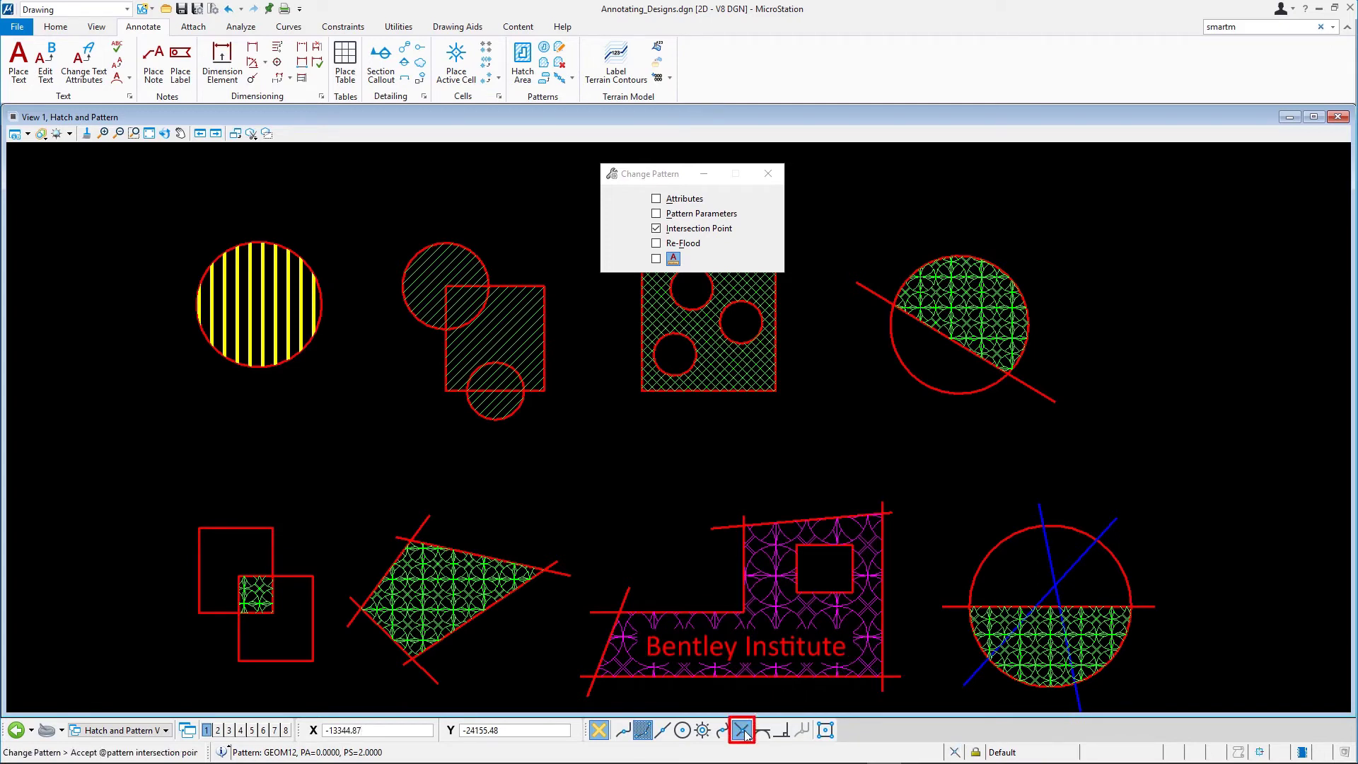
{"action": "left_click", "coordinate": [881, 677]}
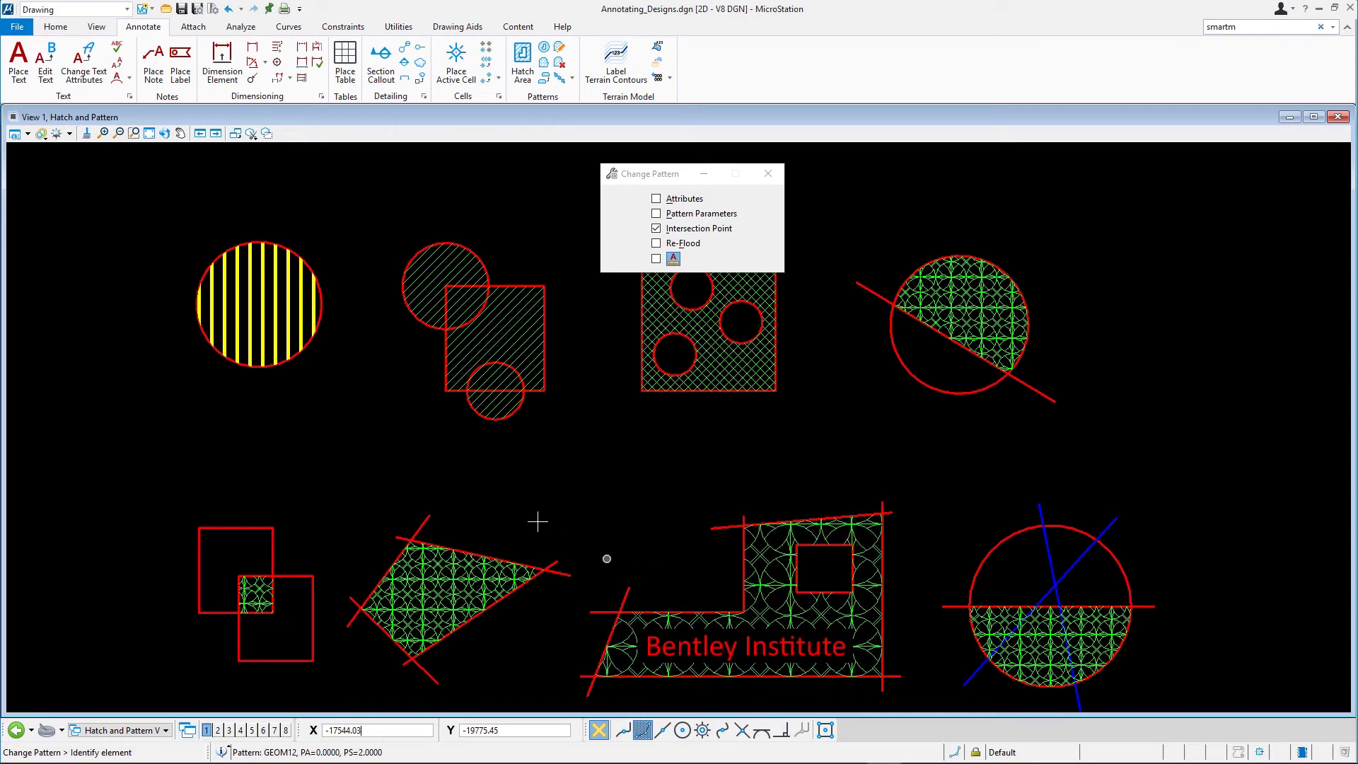
- Draw a red (colour 3), weight-2 block inside the upper-right patterned circle
{"action": "left_click", "coordinate": [53, 28]}
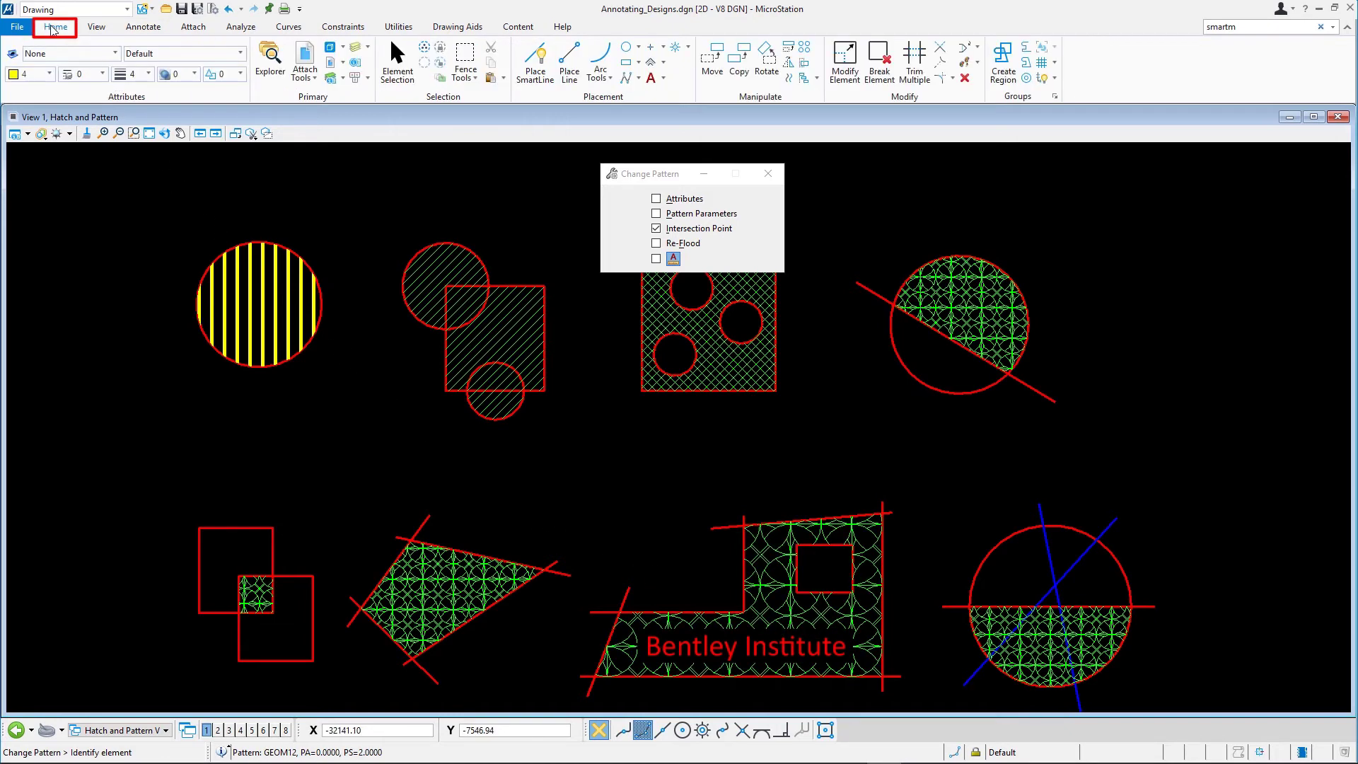
{"action": "left_click", "coordinate": [625, 63]}
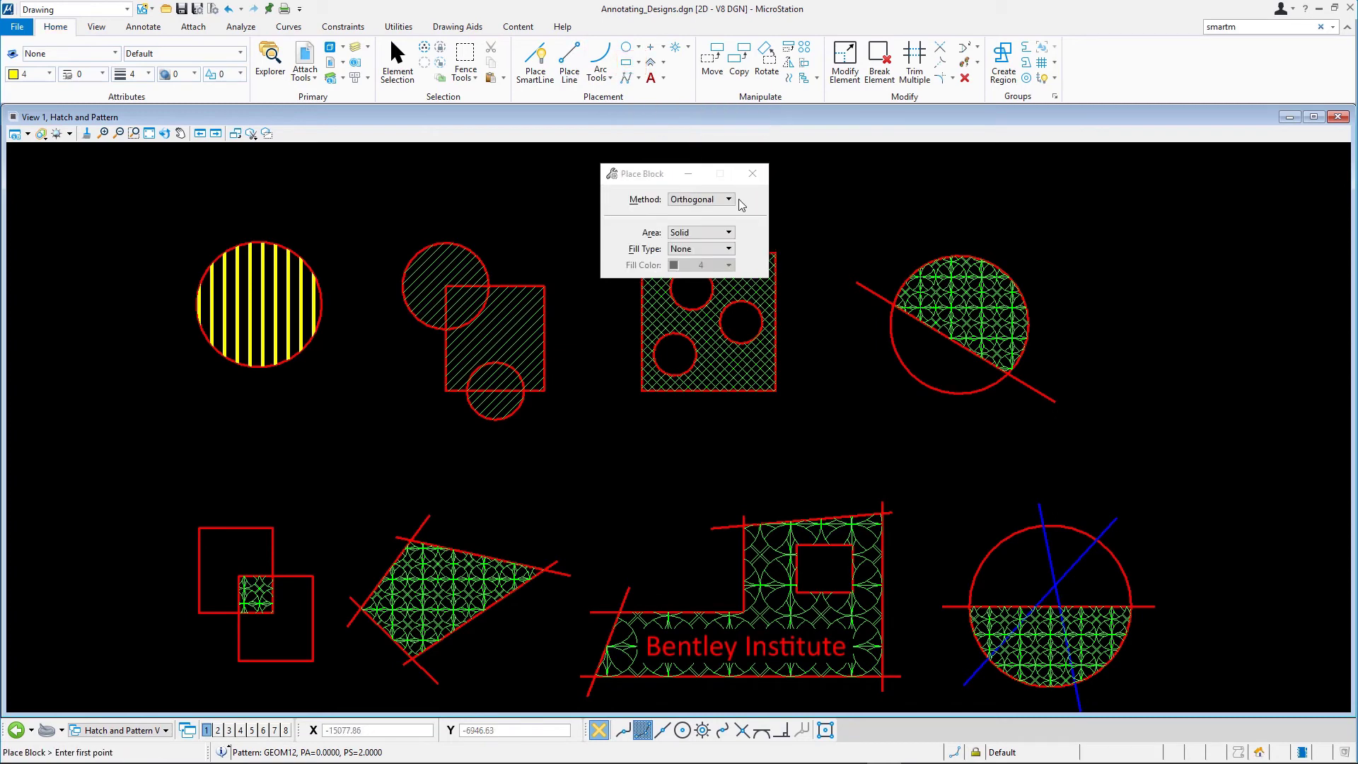
{"action": "left_click", "coordinate": [134, 133]}
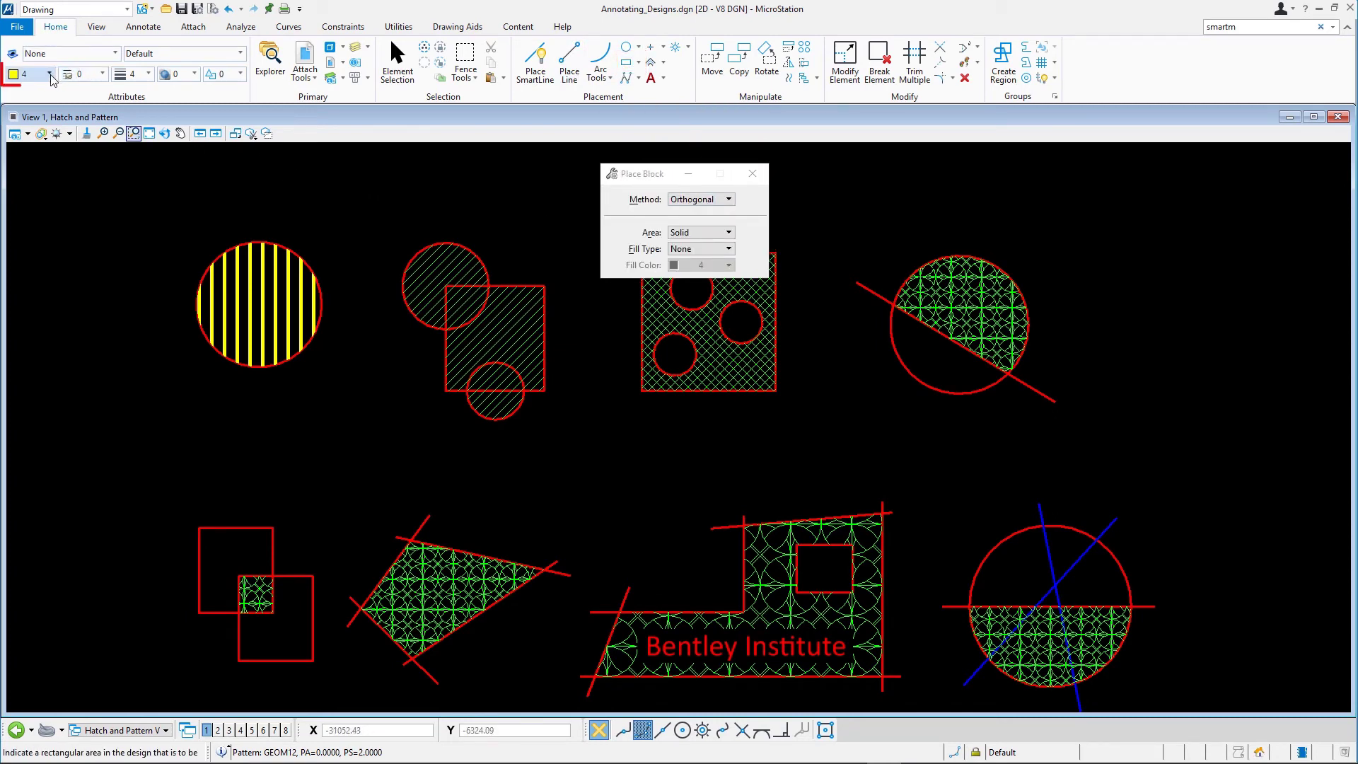
{"action": "left_click", "coordinate": [49, 74]}
{"action": "left_click", "coordinate": [65, 157]}
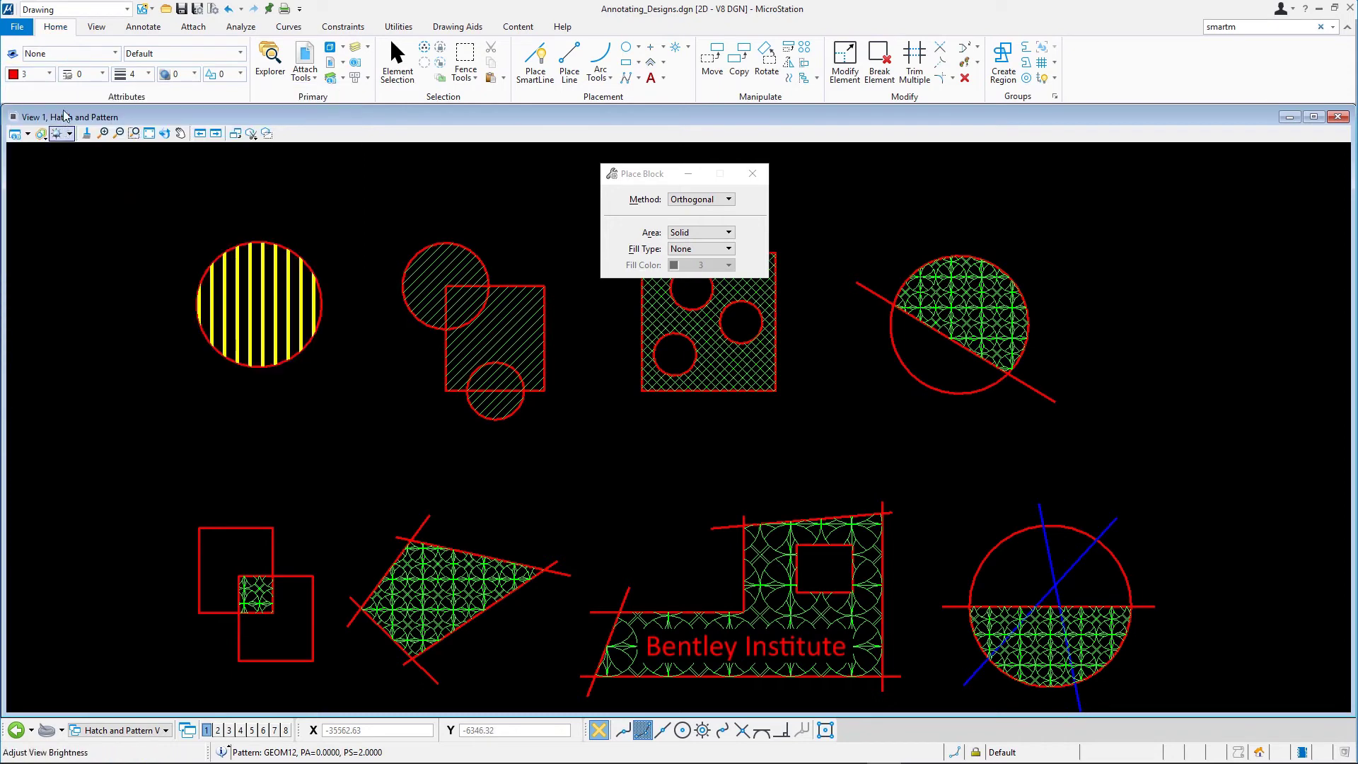
{"action": "left_click", "coordinate": [134, 75]}
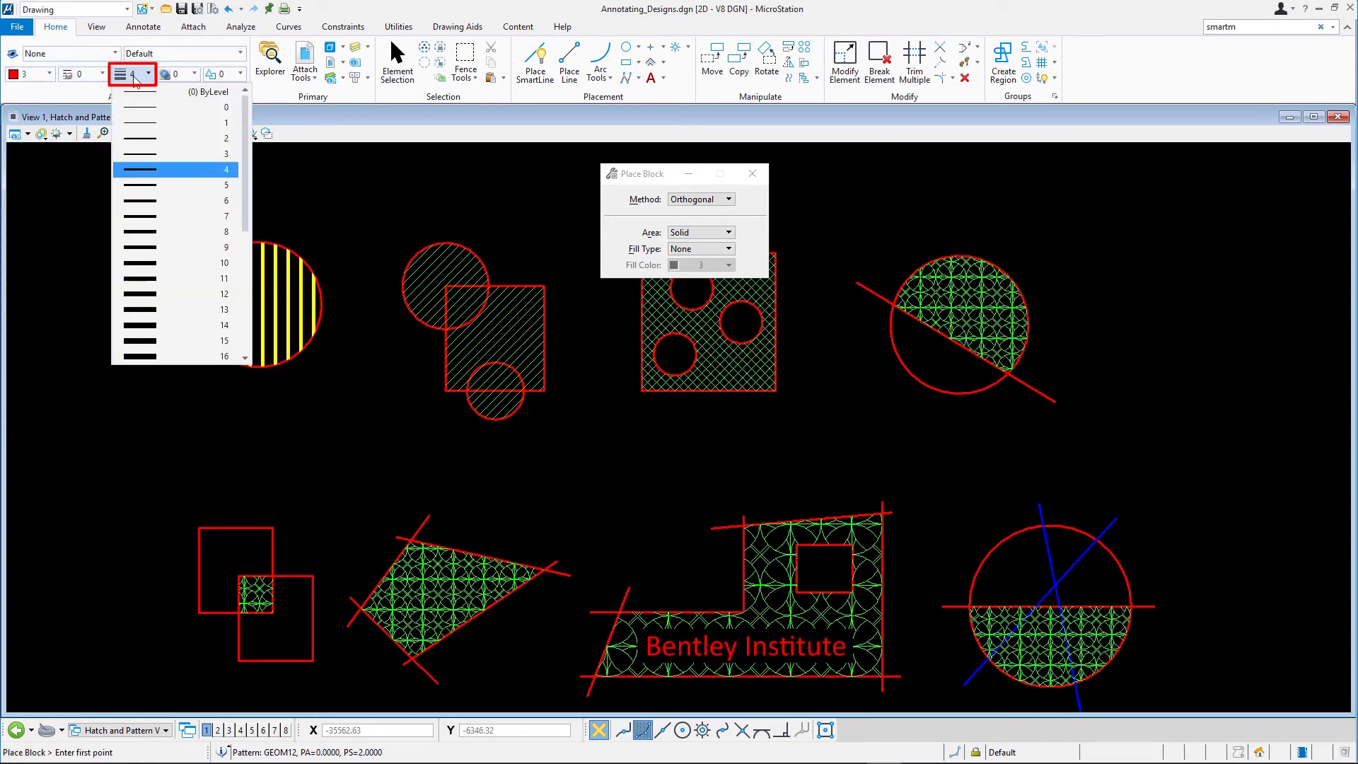
{"action": "left_click", "coordinate": [145, 139]}
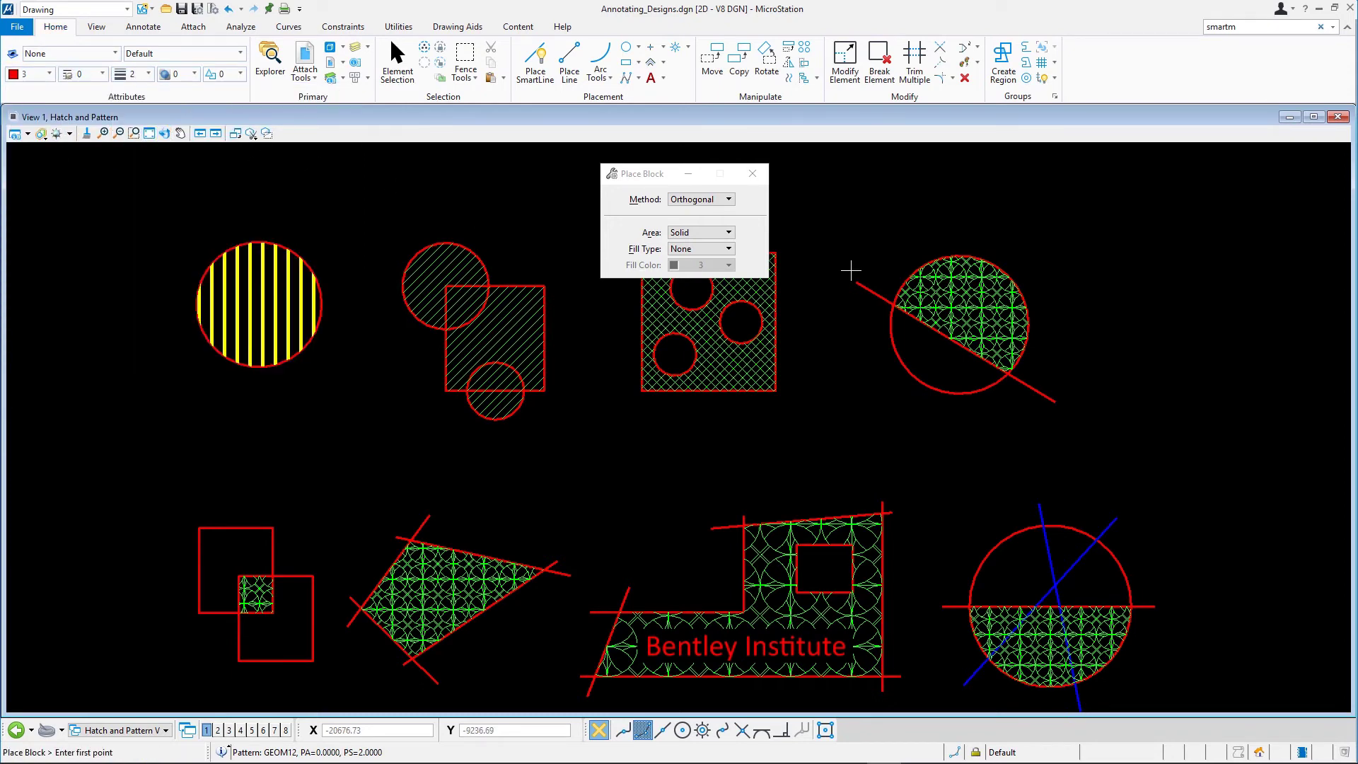
{"action": "left_click", "coordinate": [947, 285]}
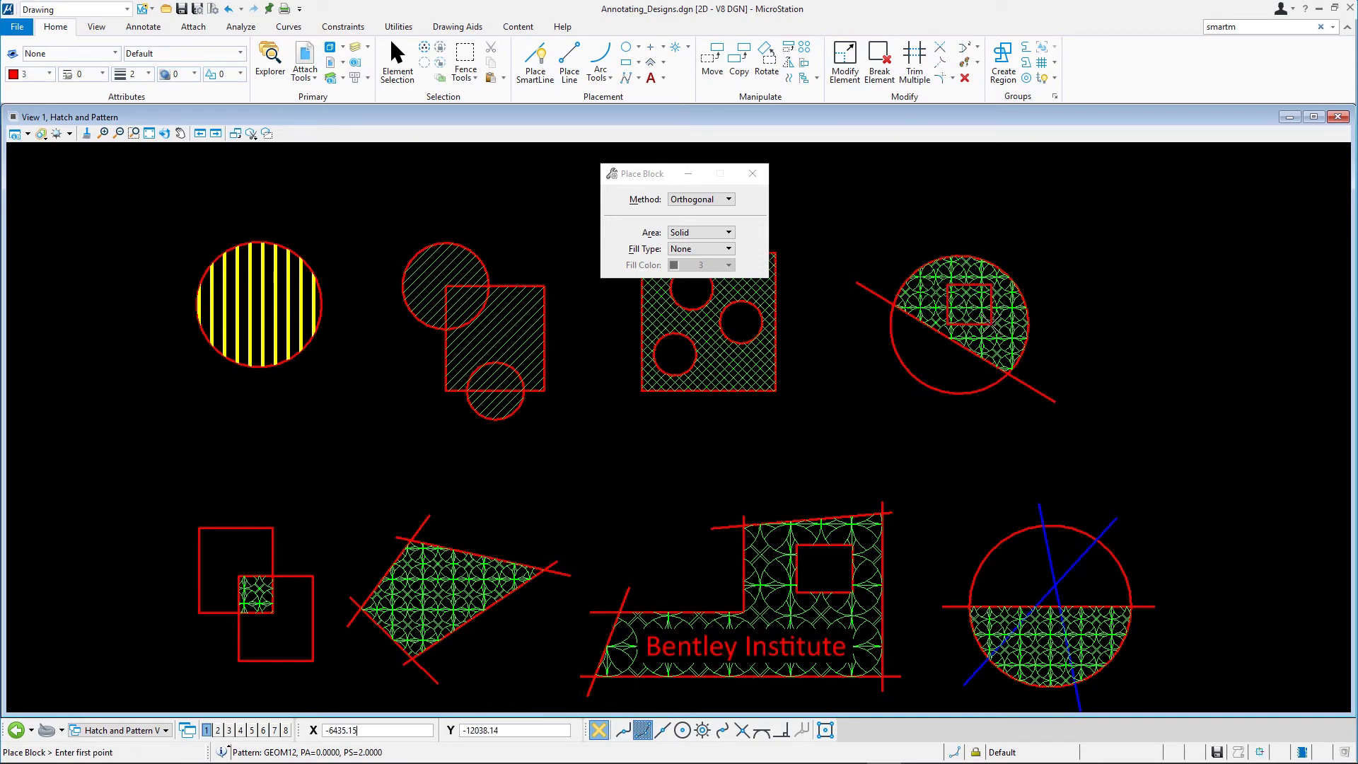
{"action": "left_click", "coordinate": [992, 323]}
- Turn on Locate Interior Shapes in the Pattern Area extended settings
{"action": "left_click", "coordinate": [143, 28]}
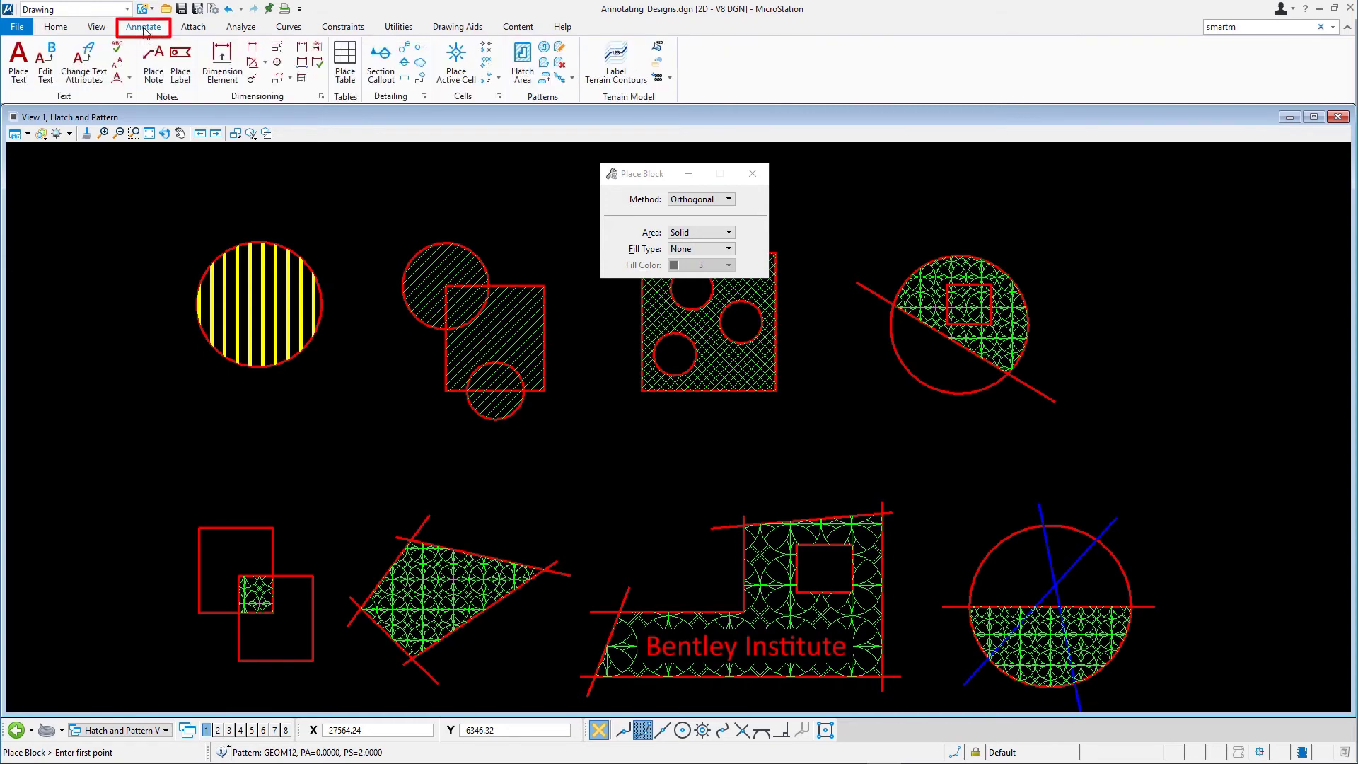
{"action": "left_click", "coordinate": [544, 64]}
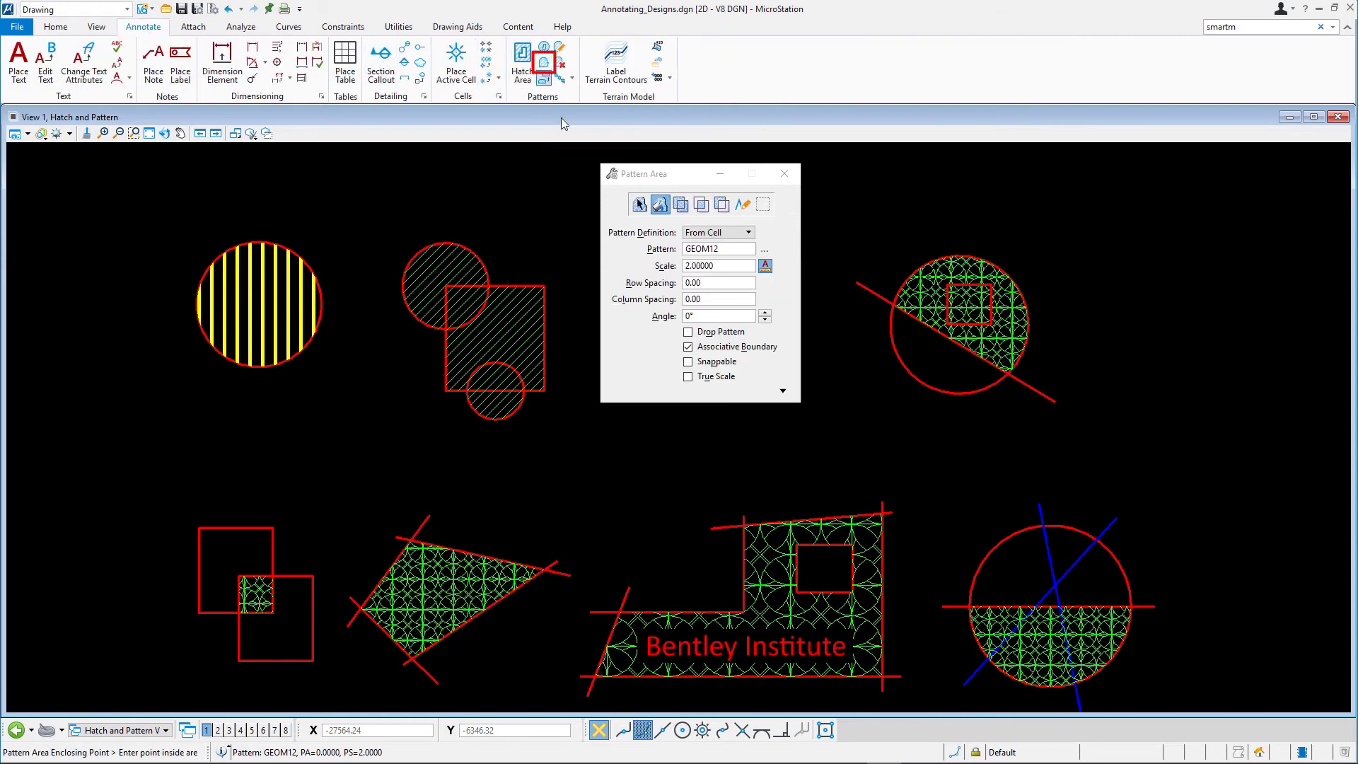
{"action": "left_click", "coordinate": [782, 393]}
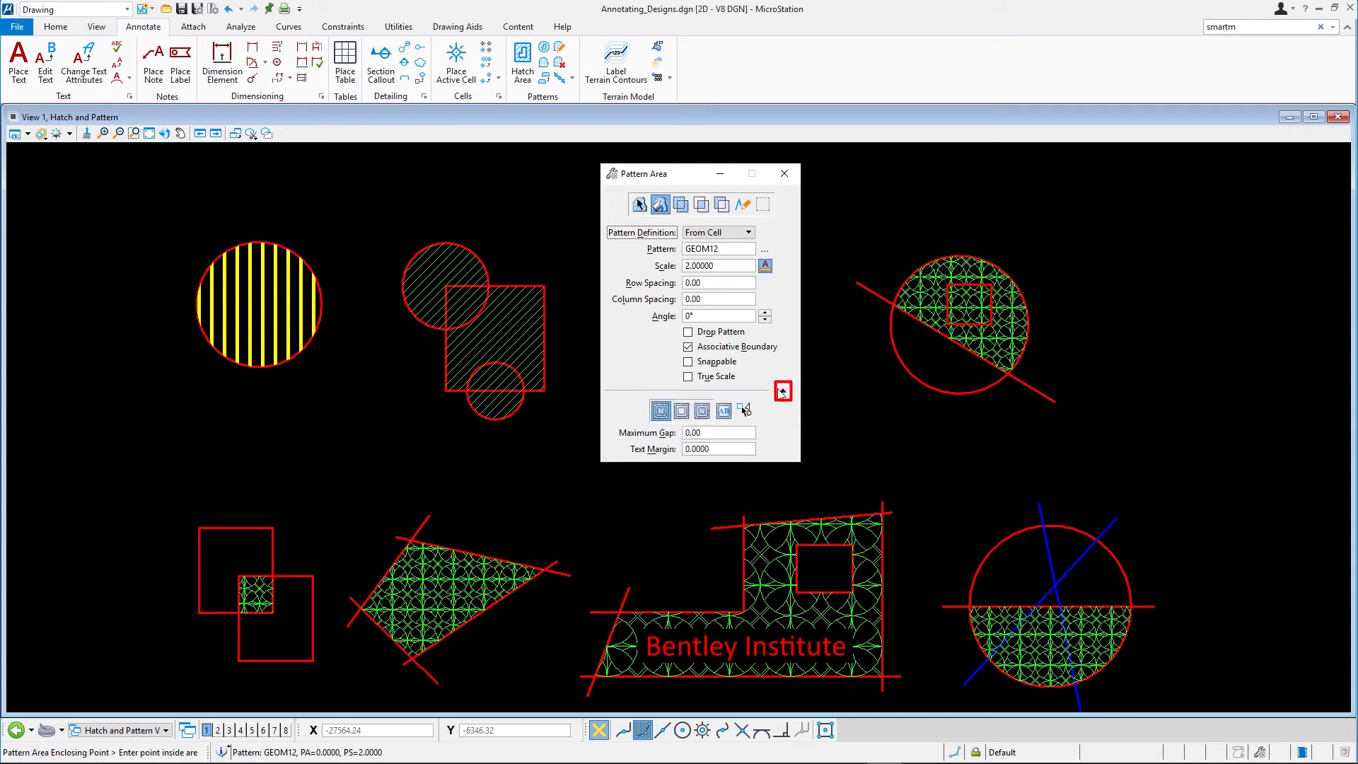
{"action": "left_click", "coordinate": [683, 415]}
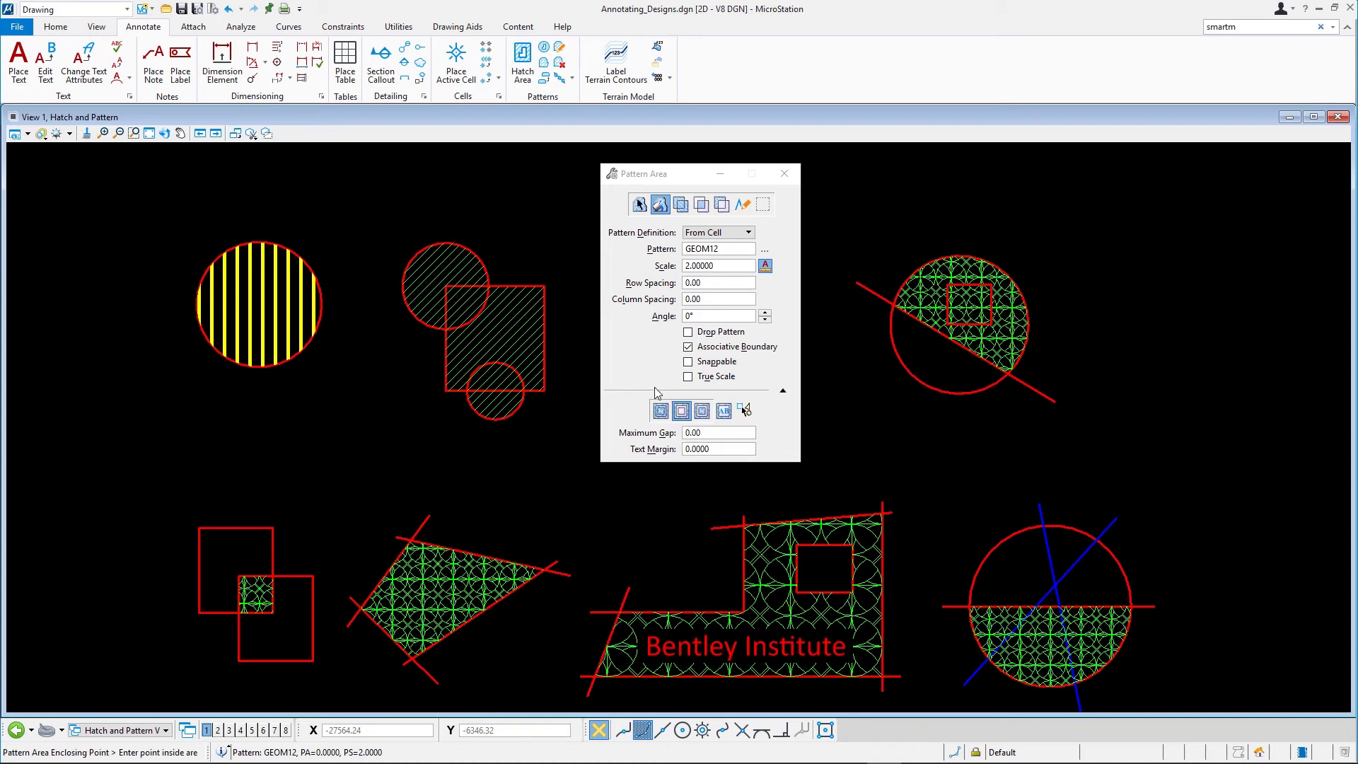
{"action": "left_click", "coordinate": [560, 48]}
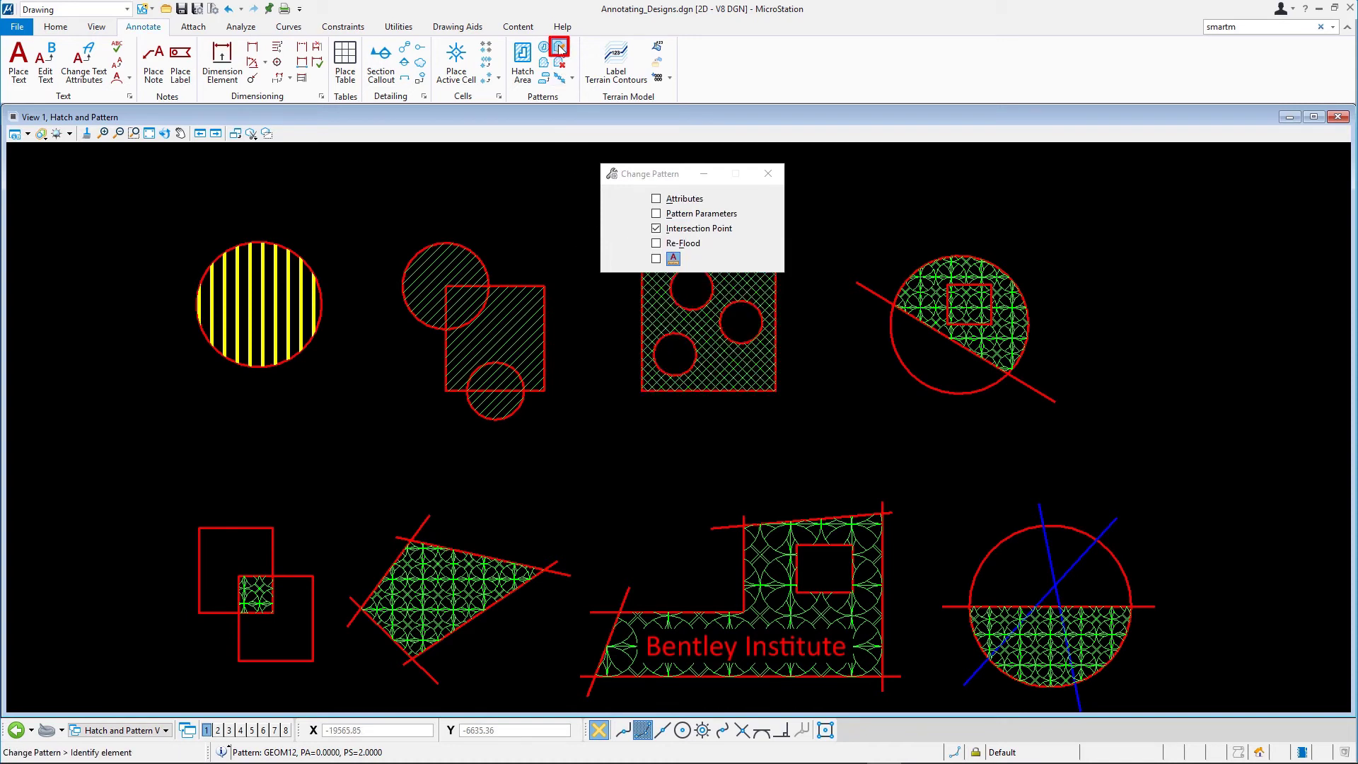
- Re-flood the upper-right circle's pattern so the red block stays an unpatterned hole
{"action": "left_click", "coordinate": [655, 243]}
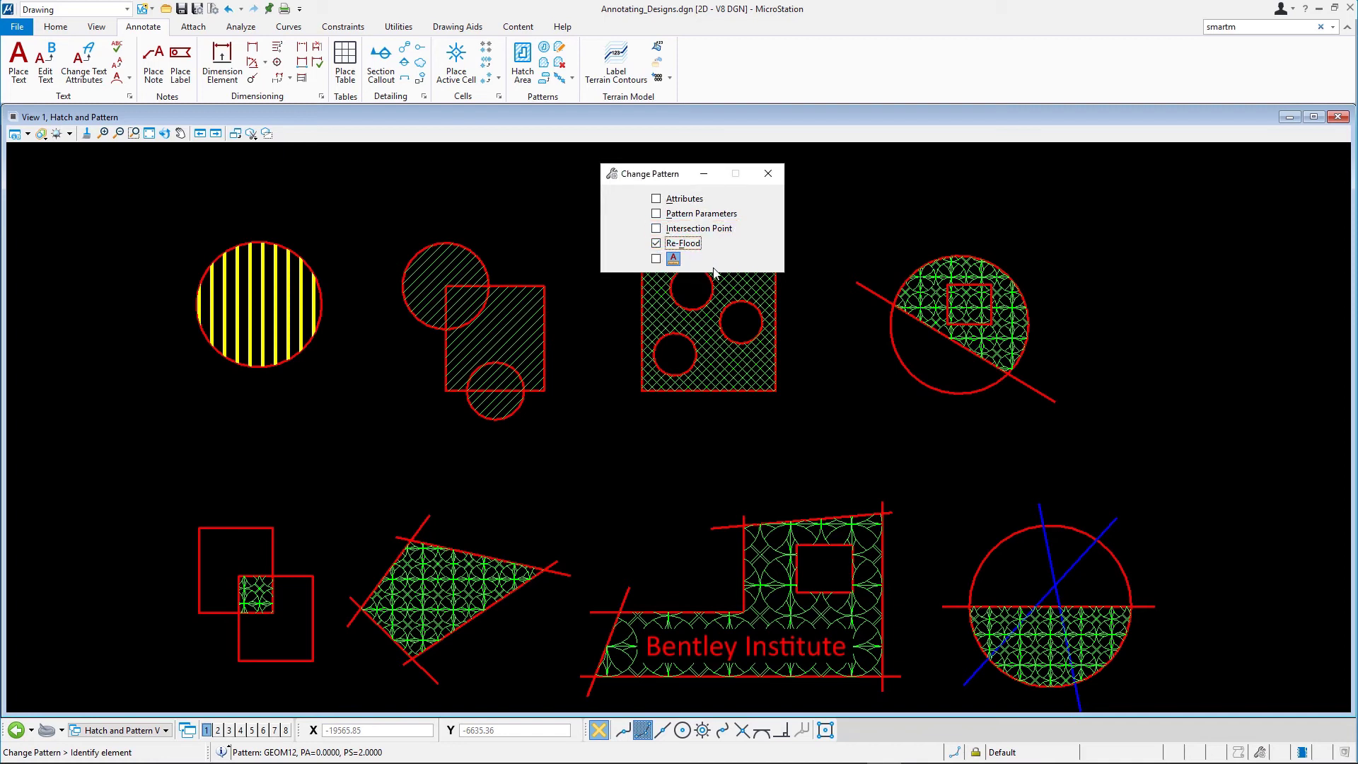
{"action": "left_click", "coordinate": [927, 296]}
{"action": "left_click", "coordinate": [905, 328]}
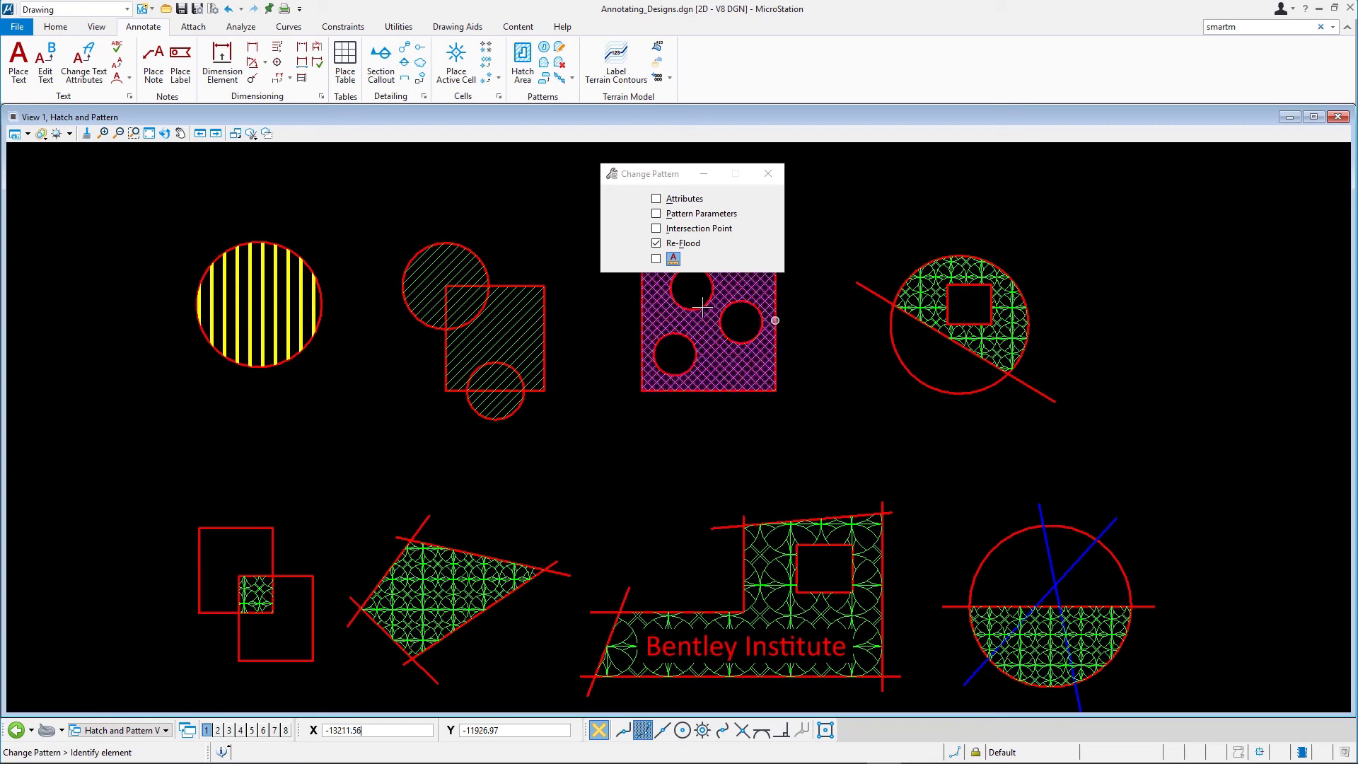
- Open the File backstage view listing recent files
{"action": "left_click", "coordinate": [17, 32]}
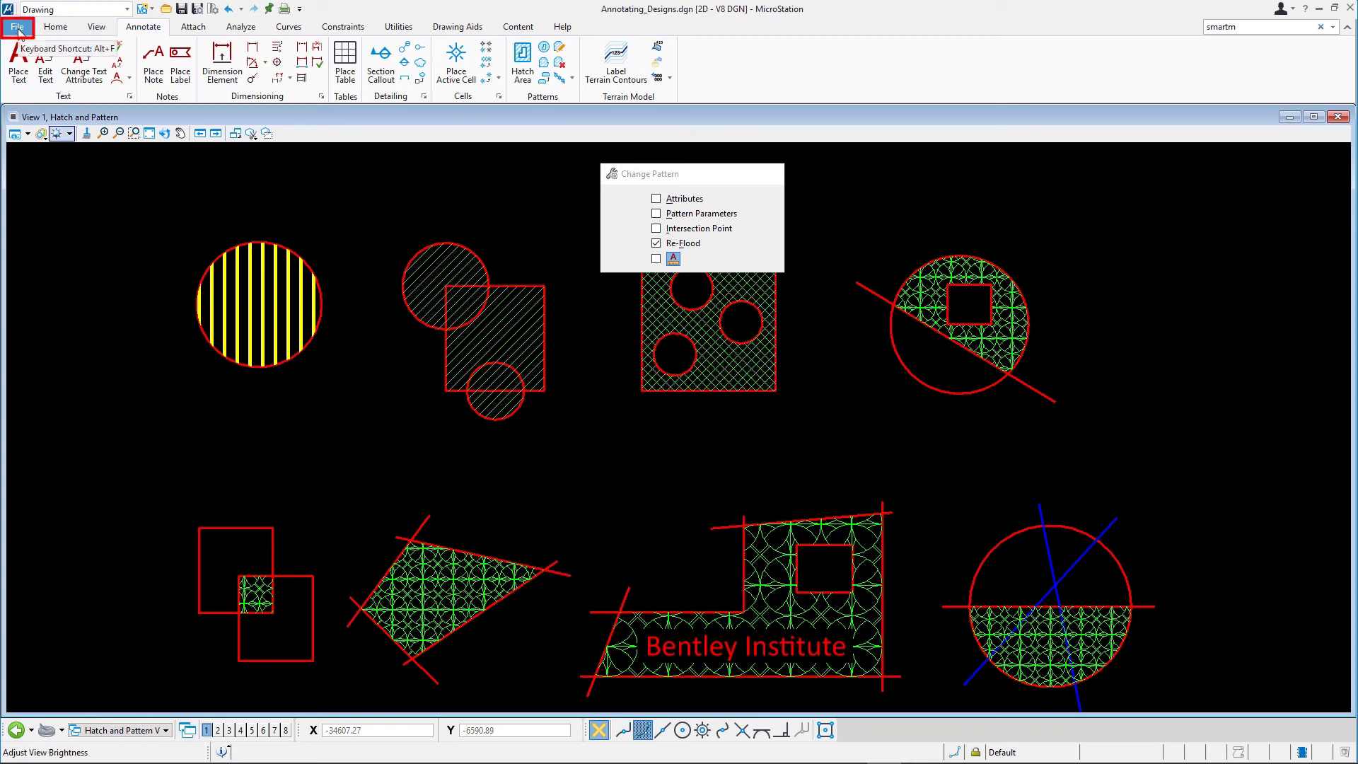